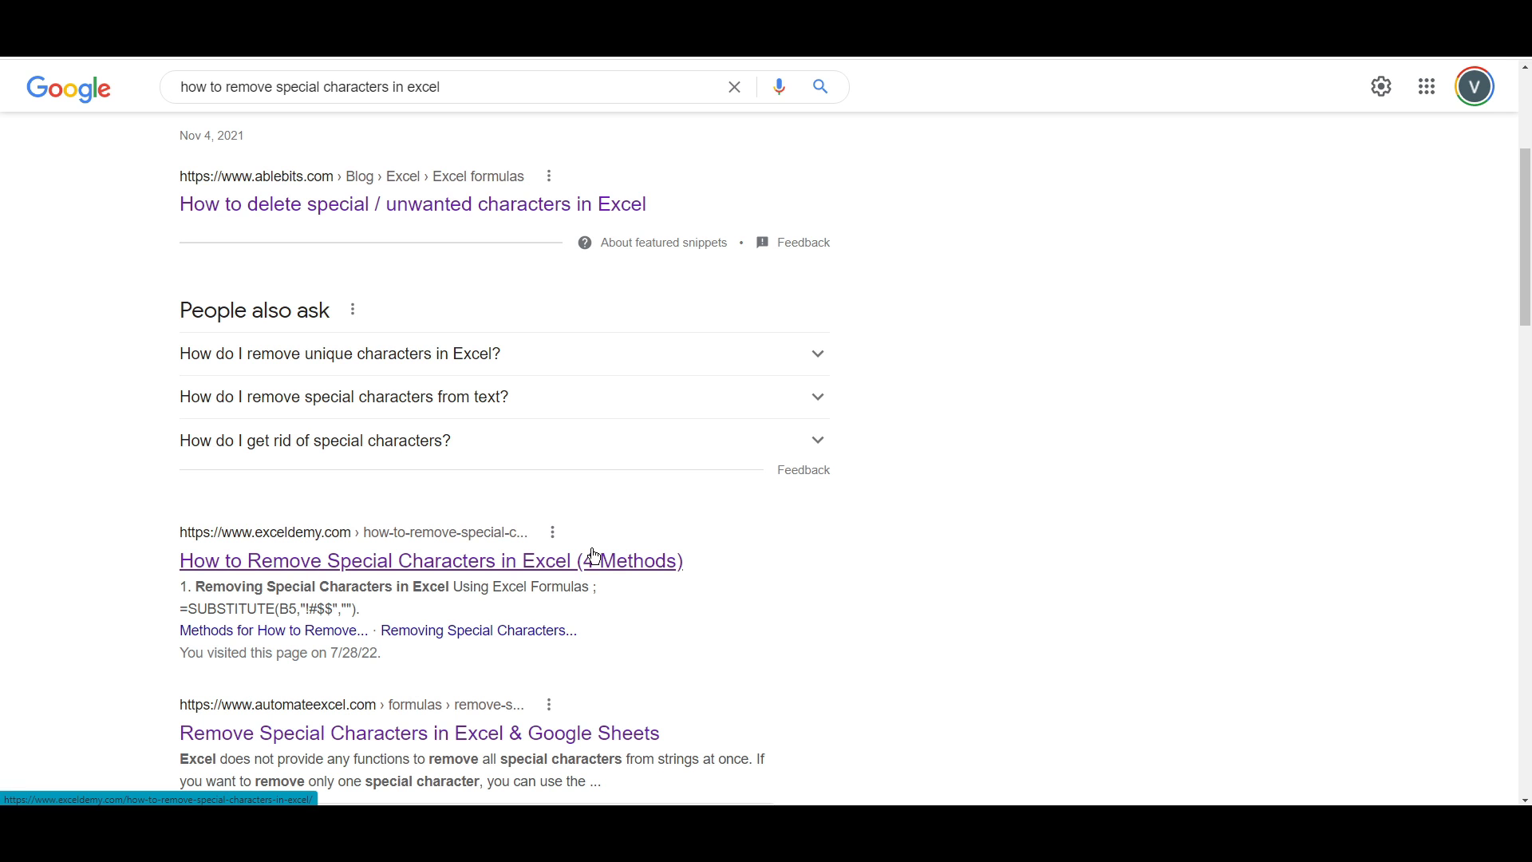
Read through the Ablebits article on deleting special characters
click(587, 204)
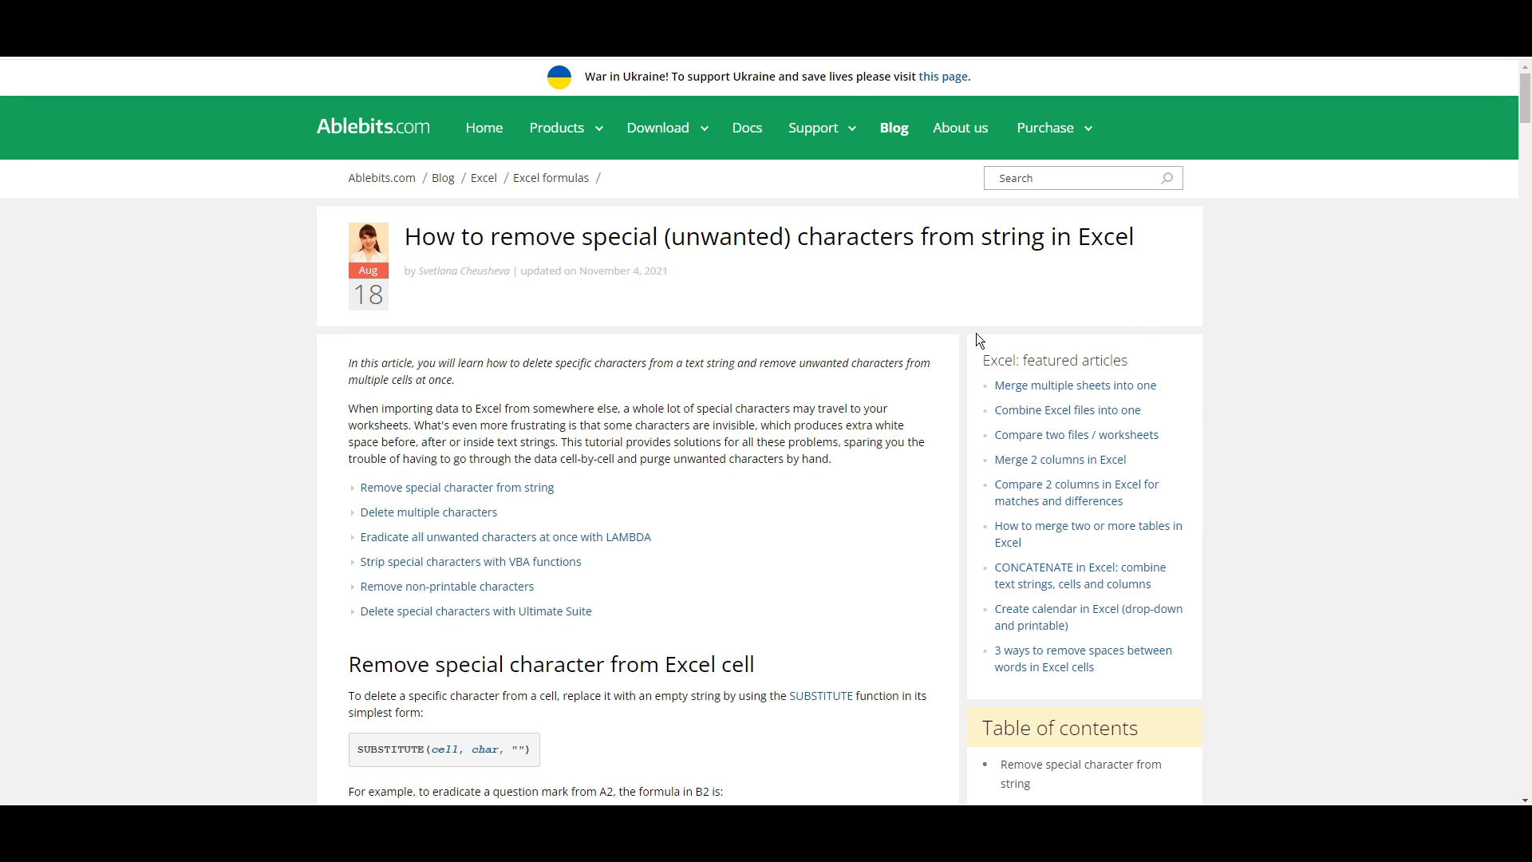
scroll(247, 410, down, 4)
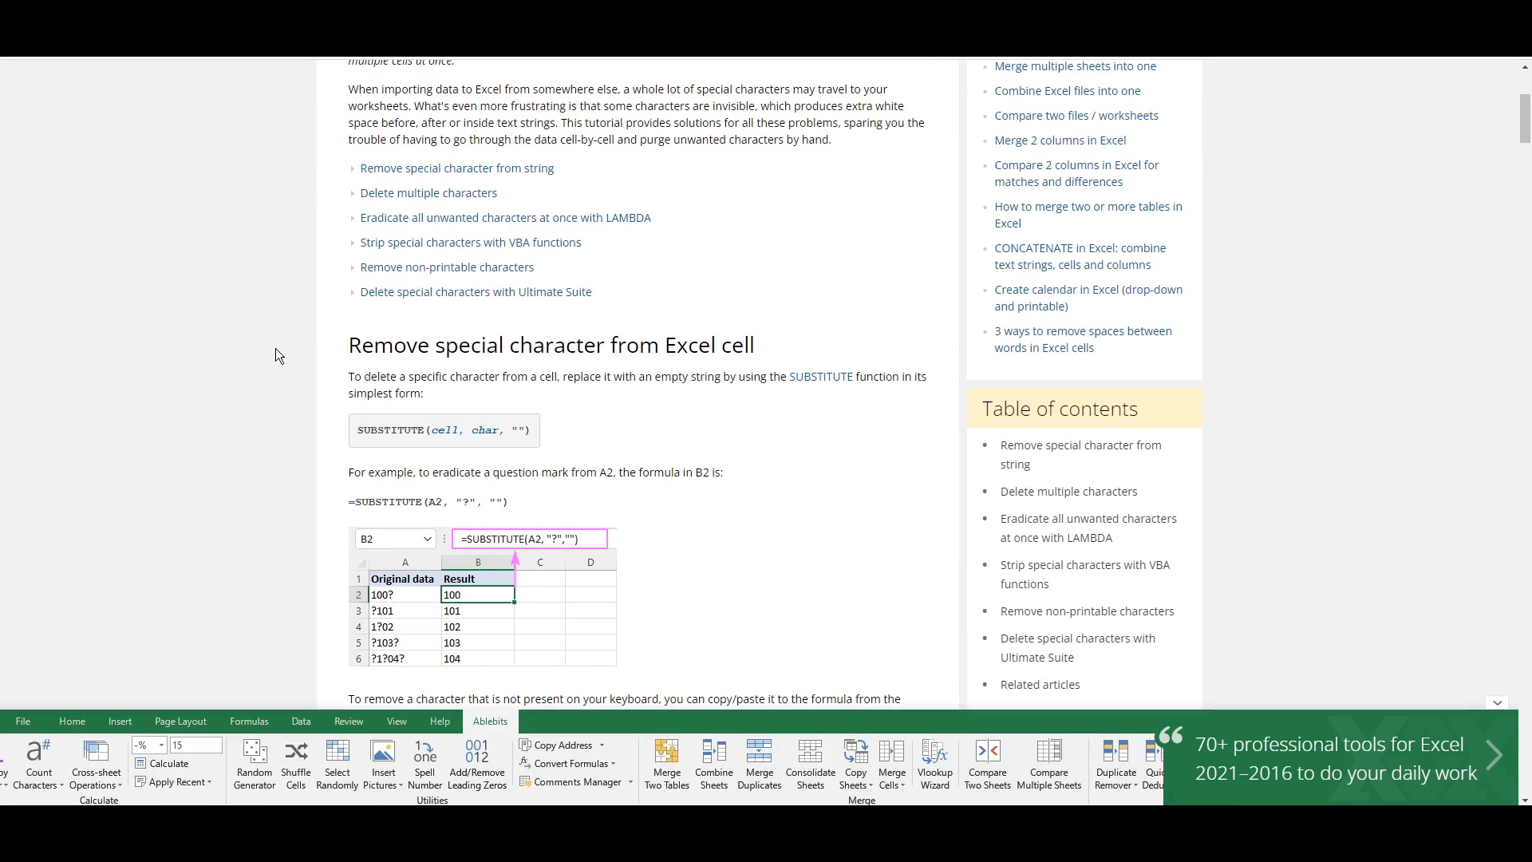
scroll(277, 342, down, 4)
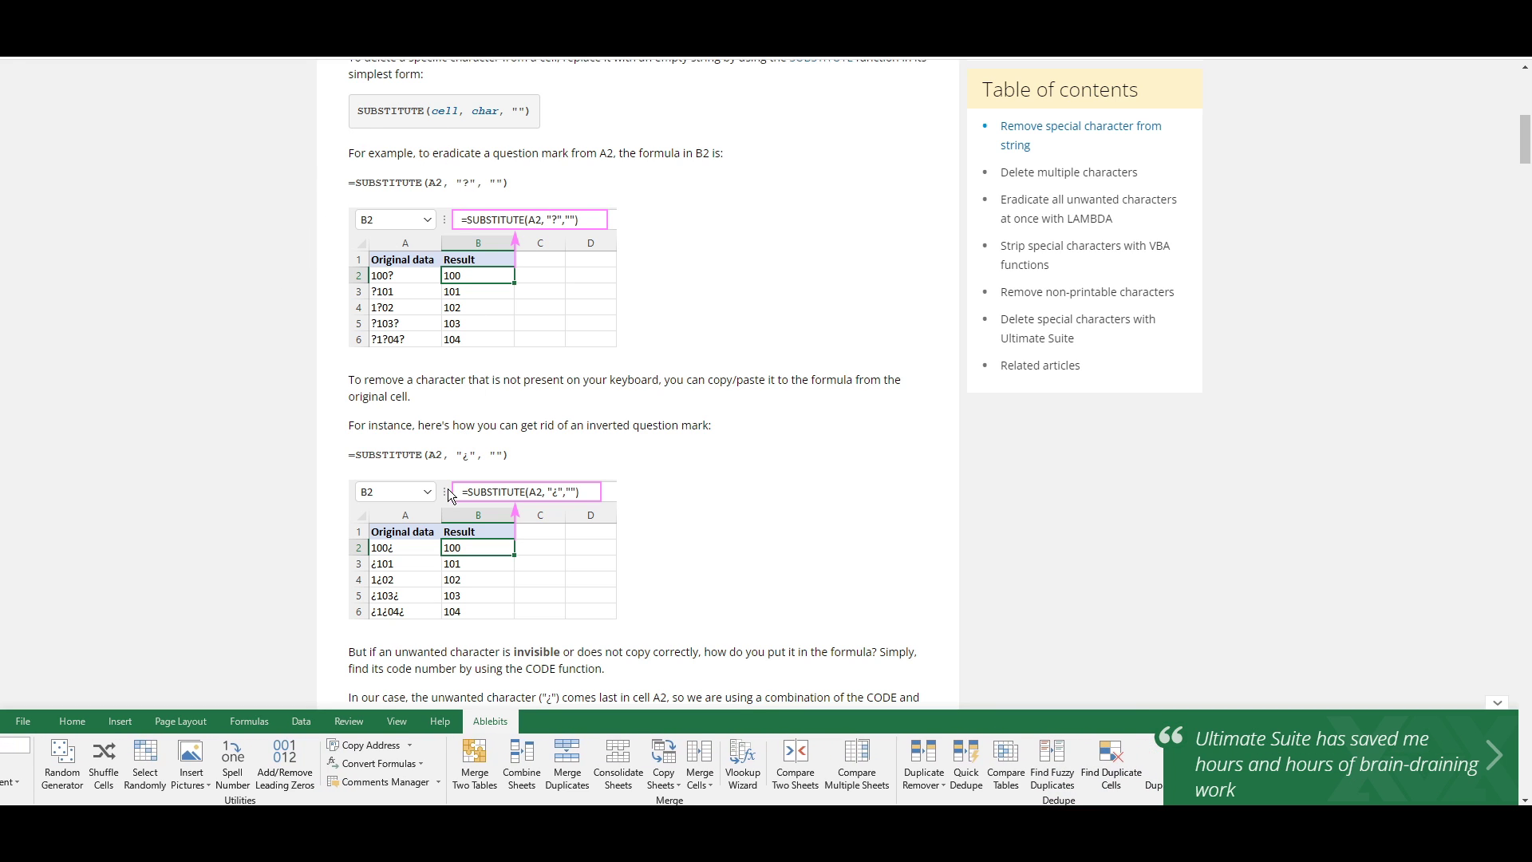
scroll(448, 489, down, 8)
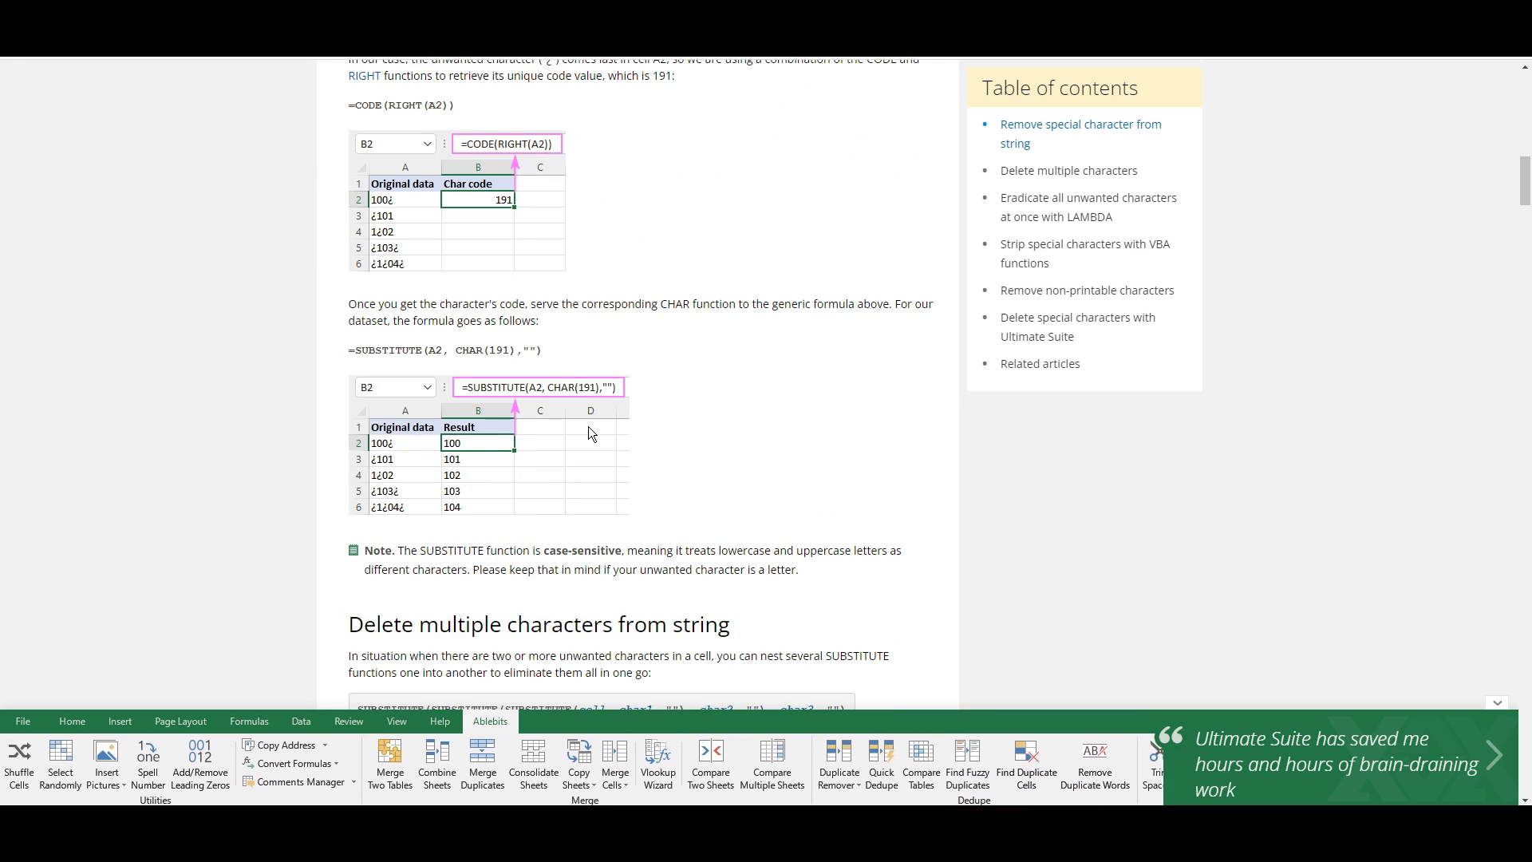
scroll(738, 415, down, 4)
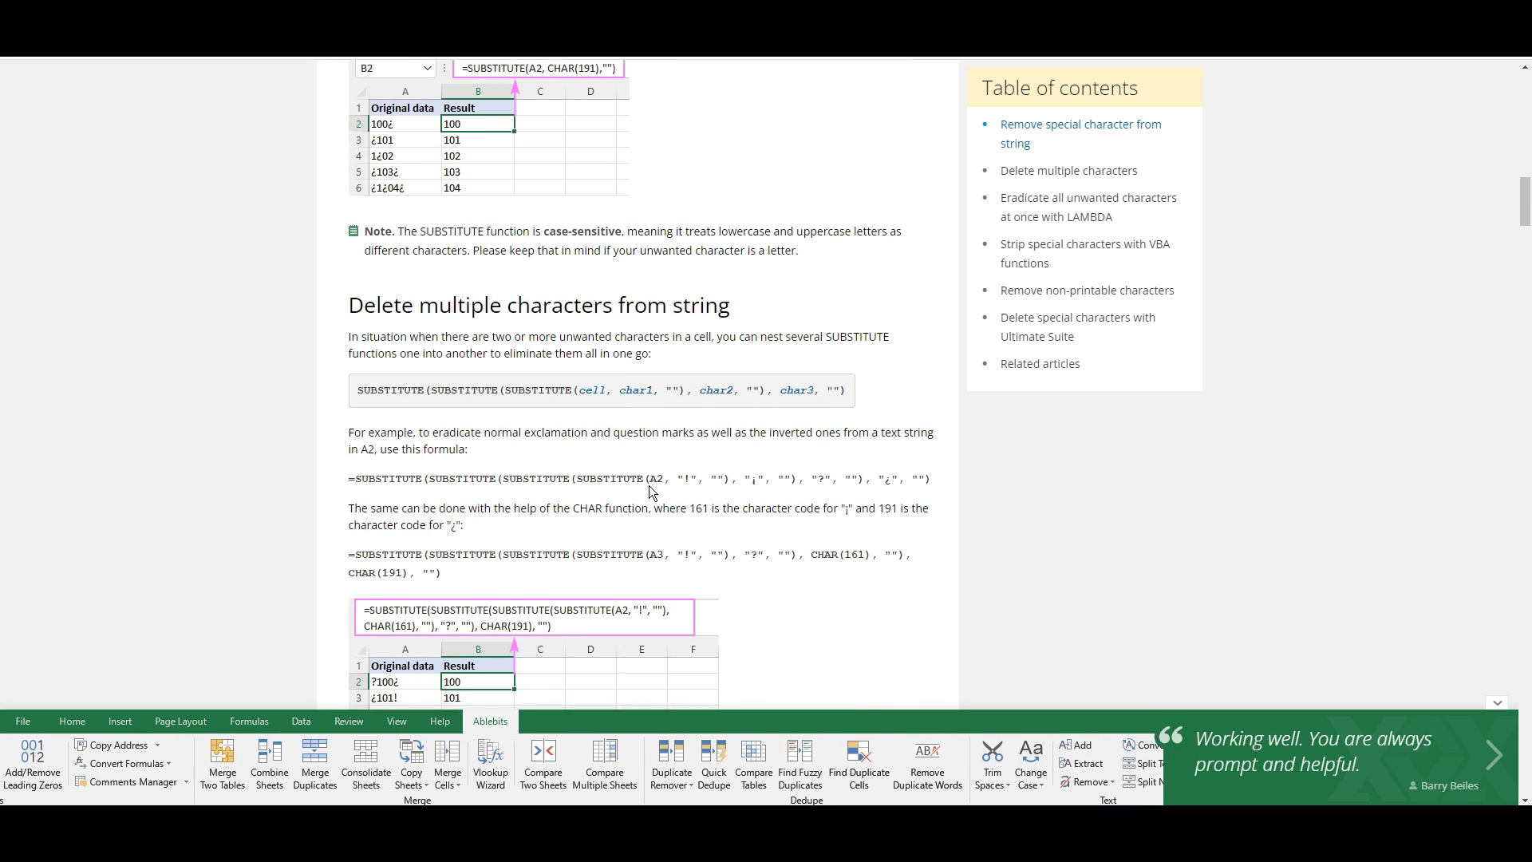
scroll(649, 494, down, 4)
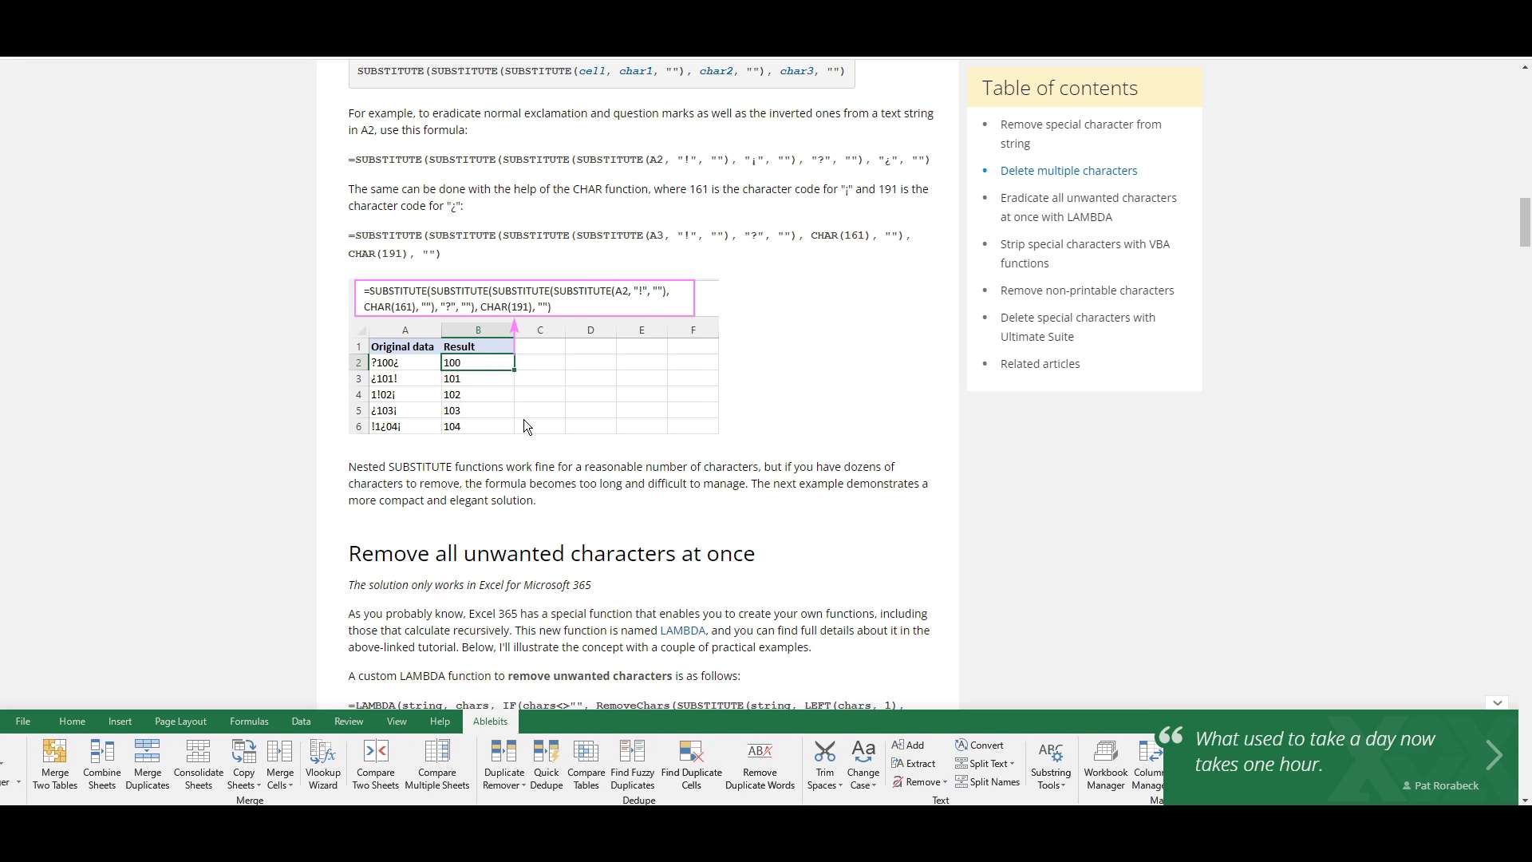
scroll(541, 299, down, 8)
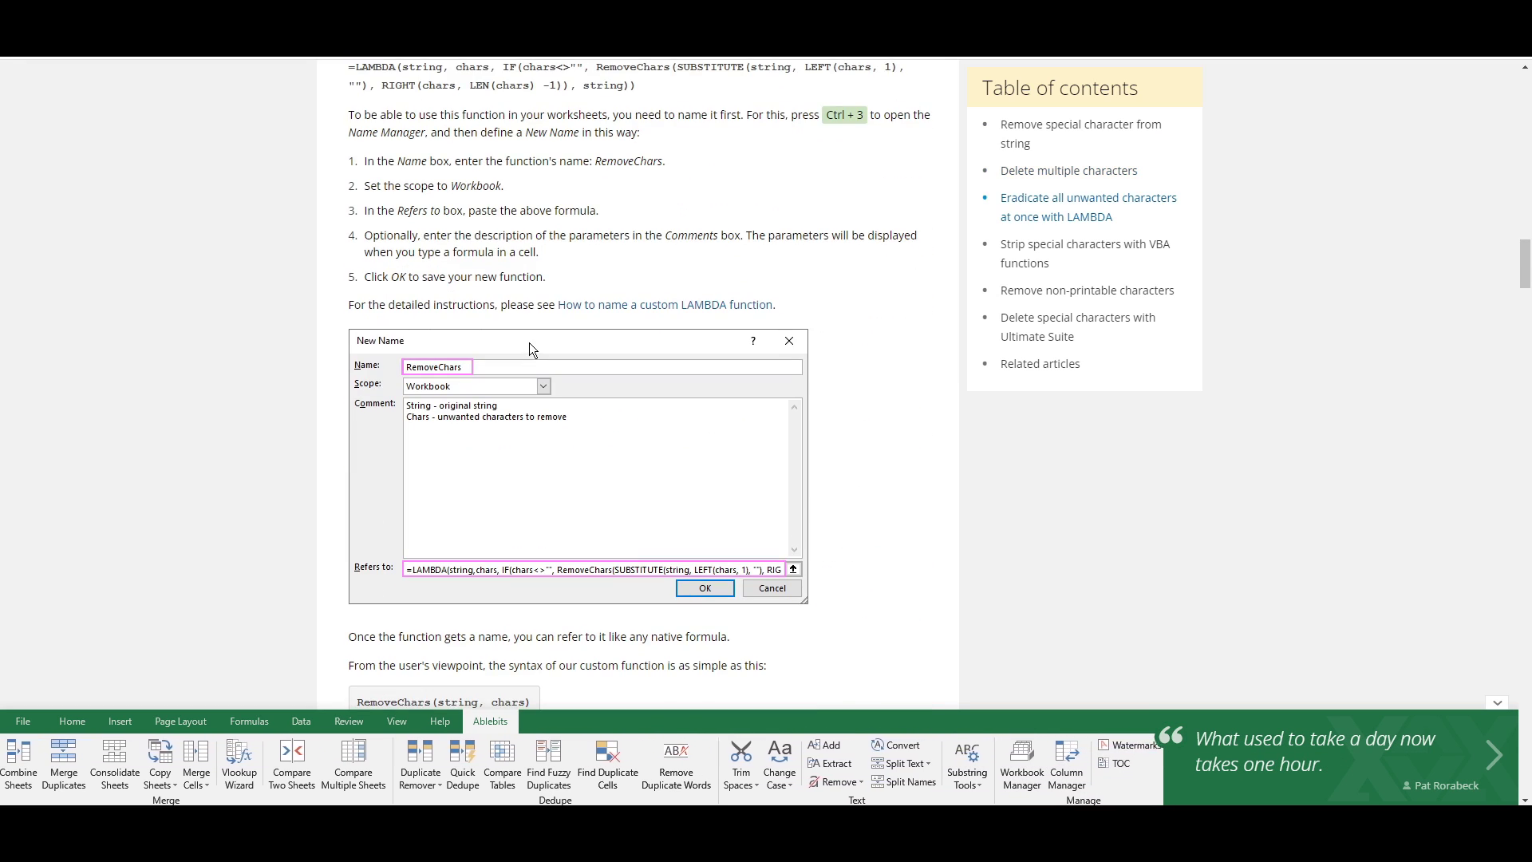
scroll(484, 307, down, 13)
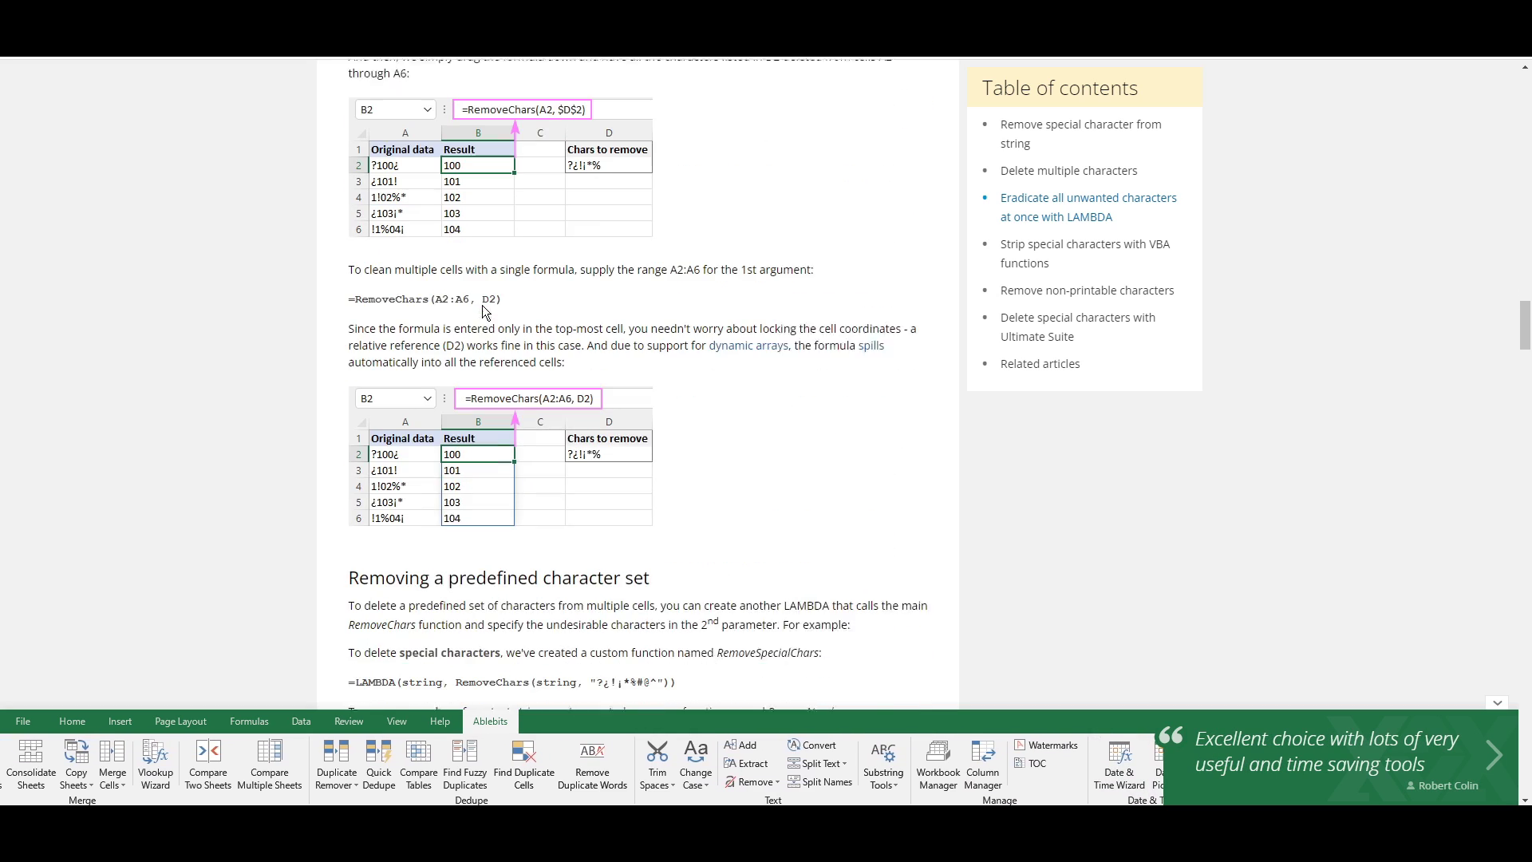
scroll(562, 385, down, 15)
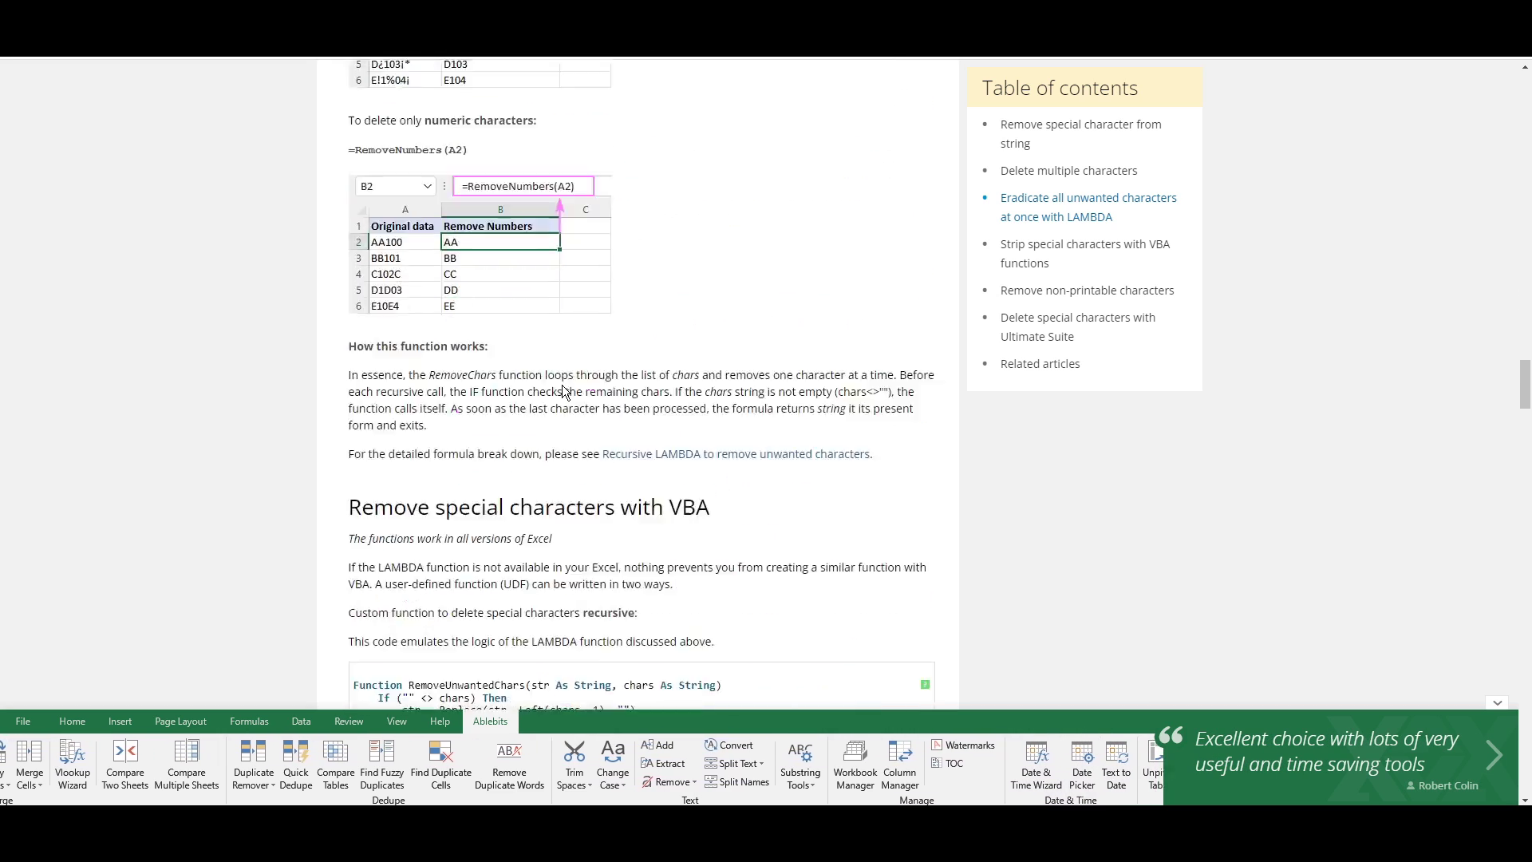
Go back to the search results and skim the ExcelDemy article on removing special characters
key(alt+Left)
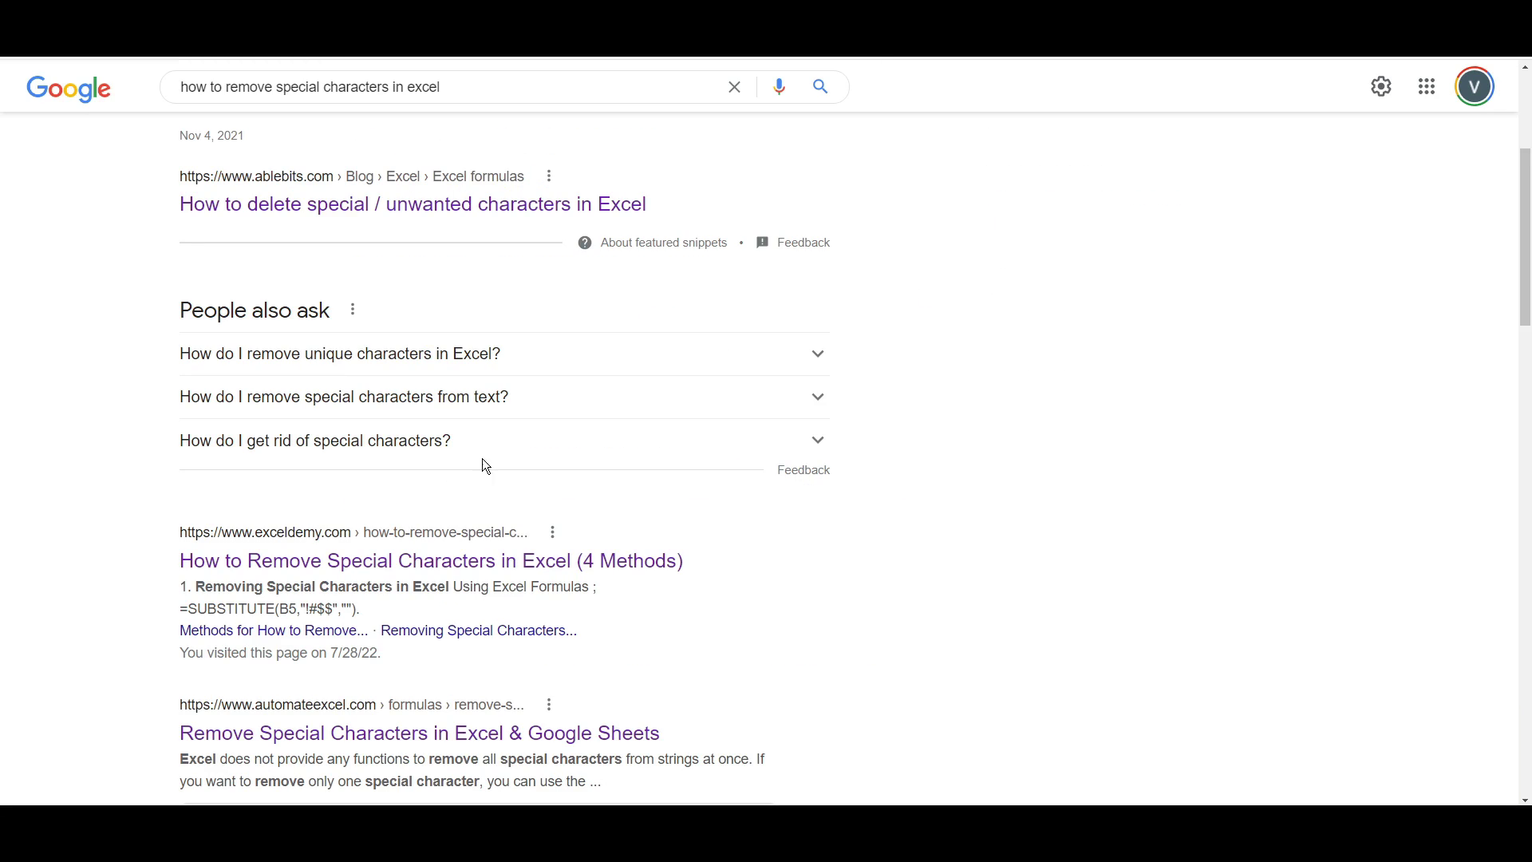
click(423, 560)
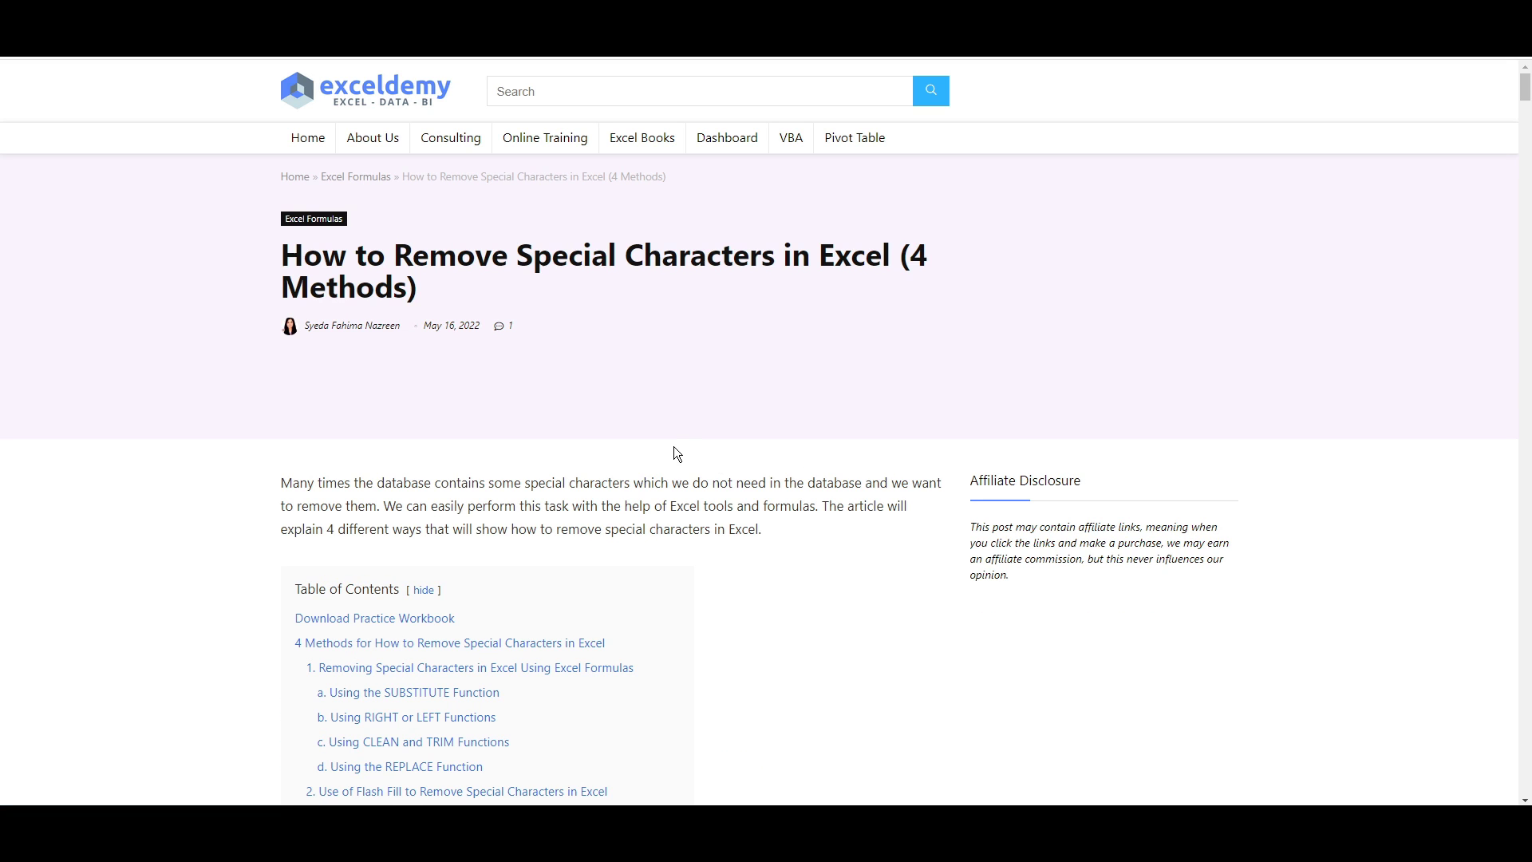
scroll(665, 437, down, 15)
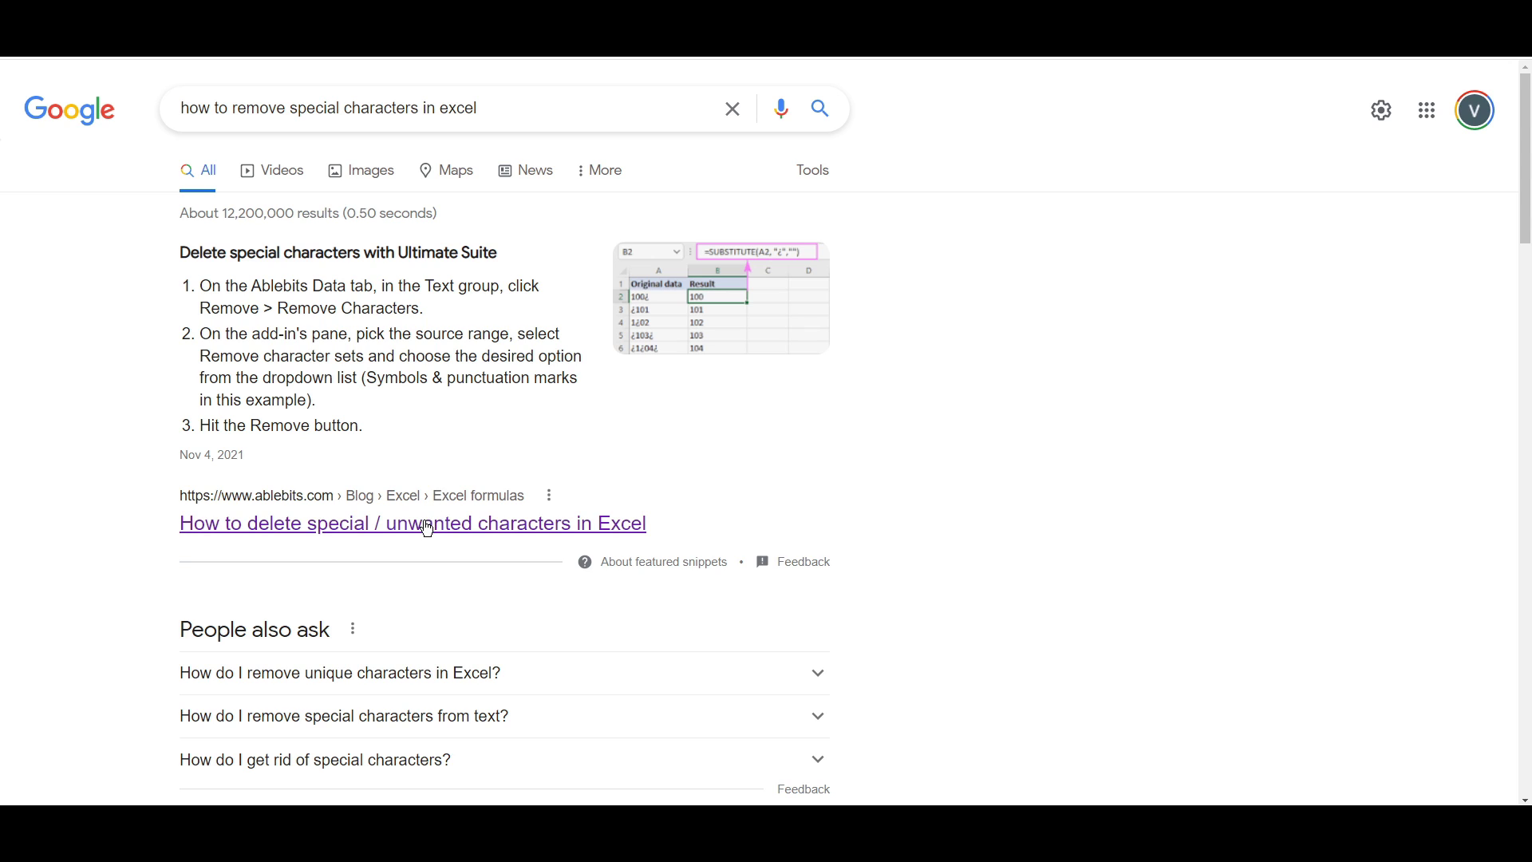
scroll(426, 528, down, 4)
Open the AutomateExcel article and select the sSpecChar string in the RemoveSpecChar VBA code
scroll(427, 528, down, 4)
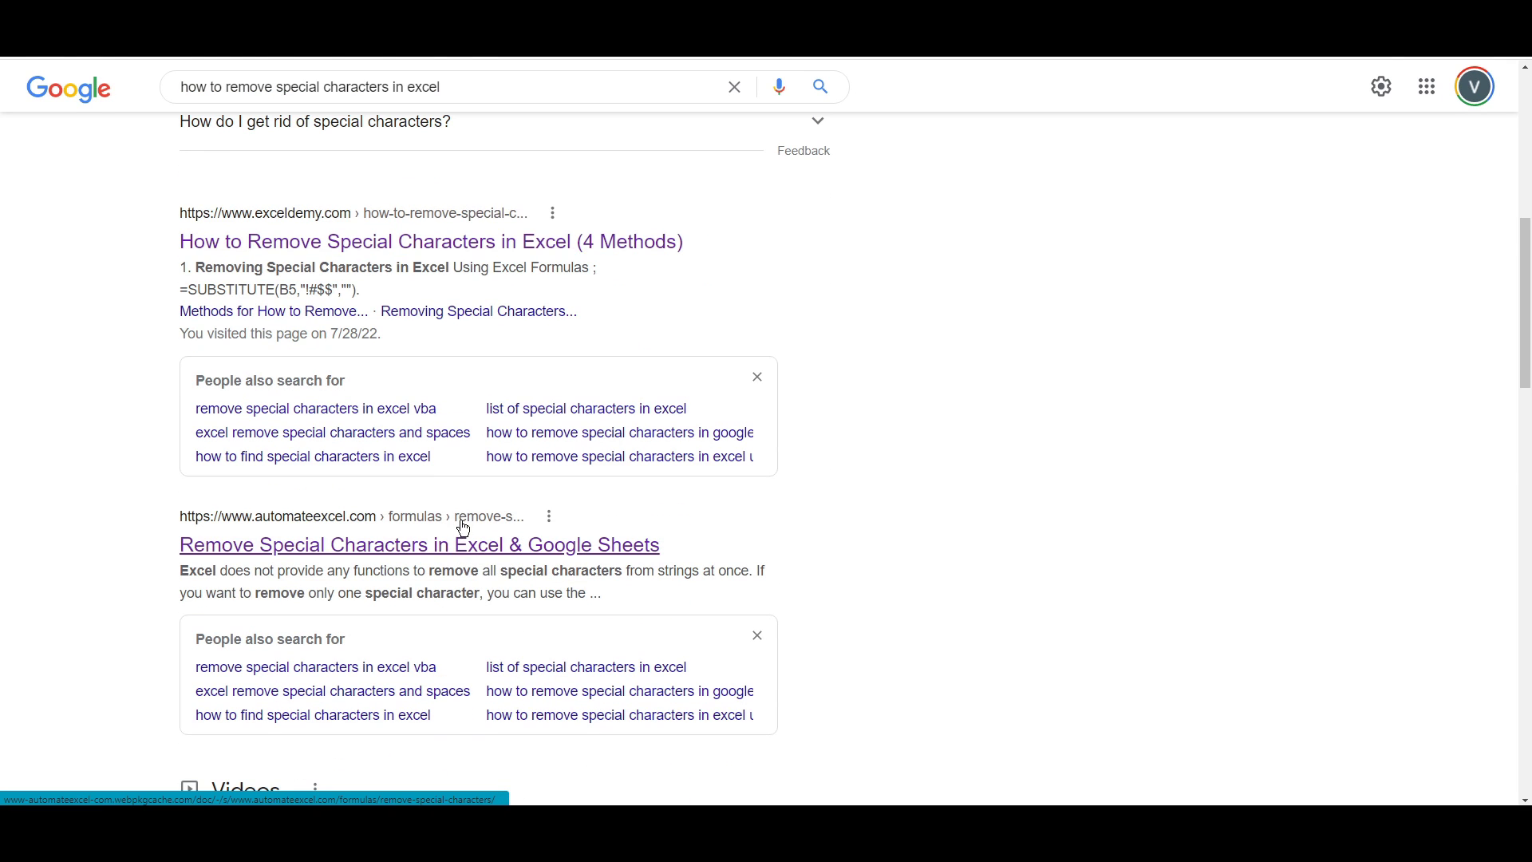
click(453, 542)
scroll(873, 476, down, 8)
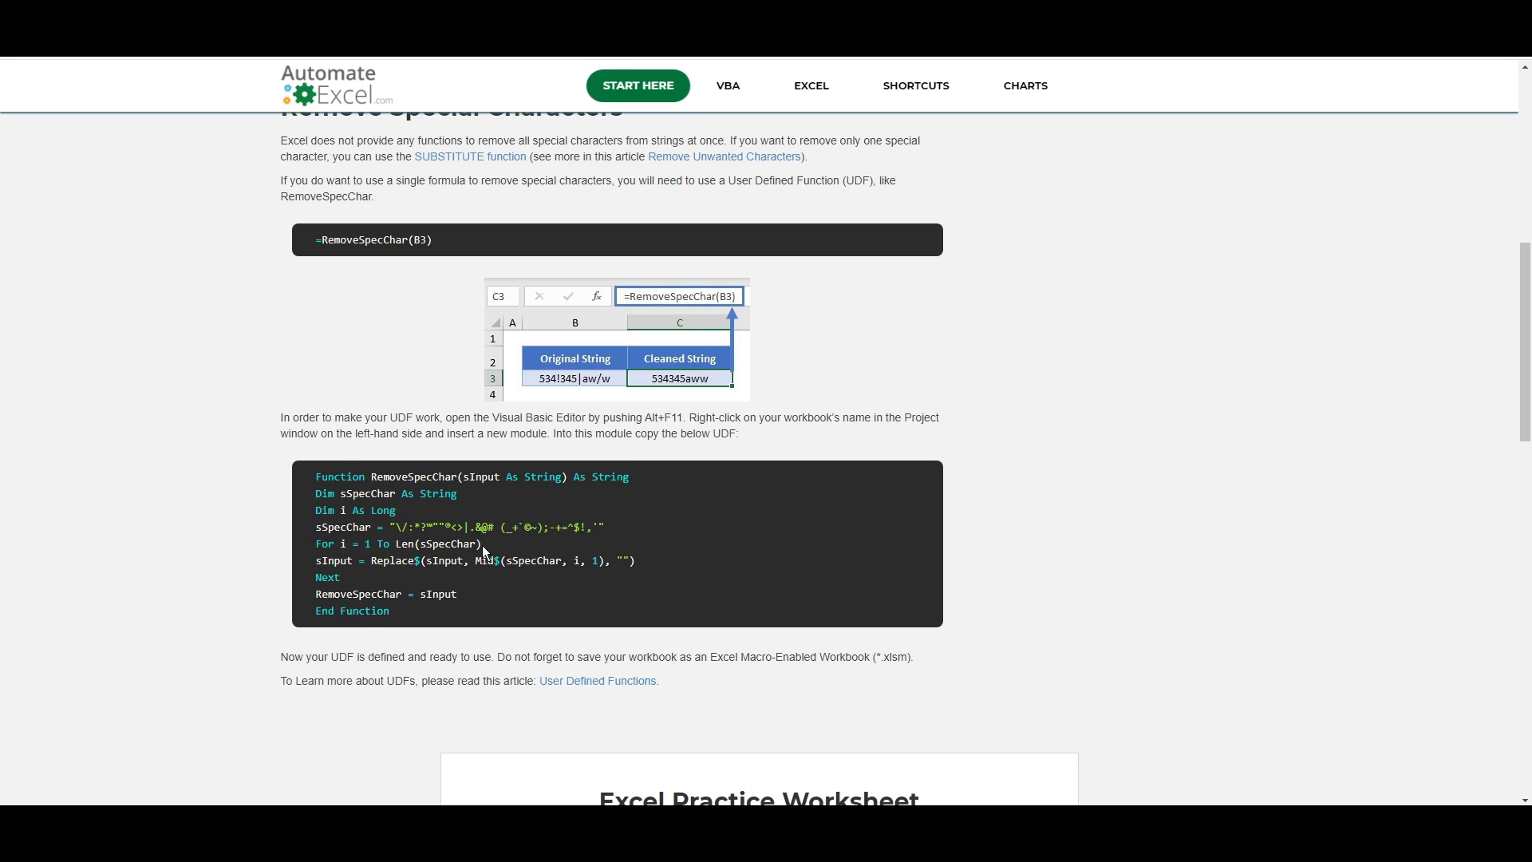
drag(385, 529, 612, 532)
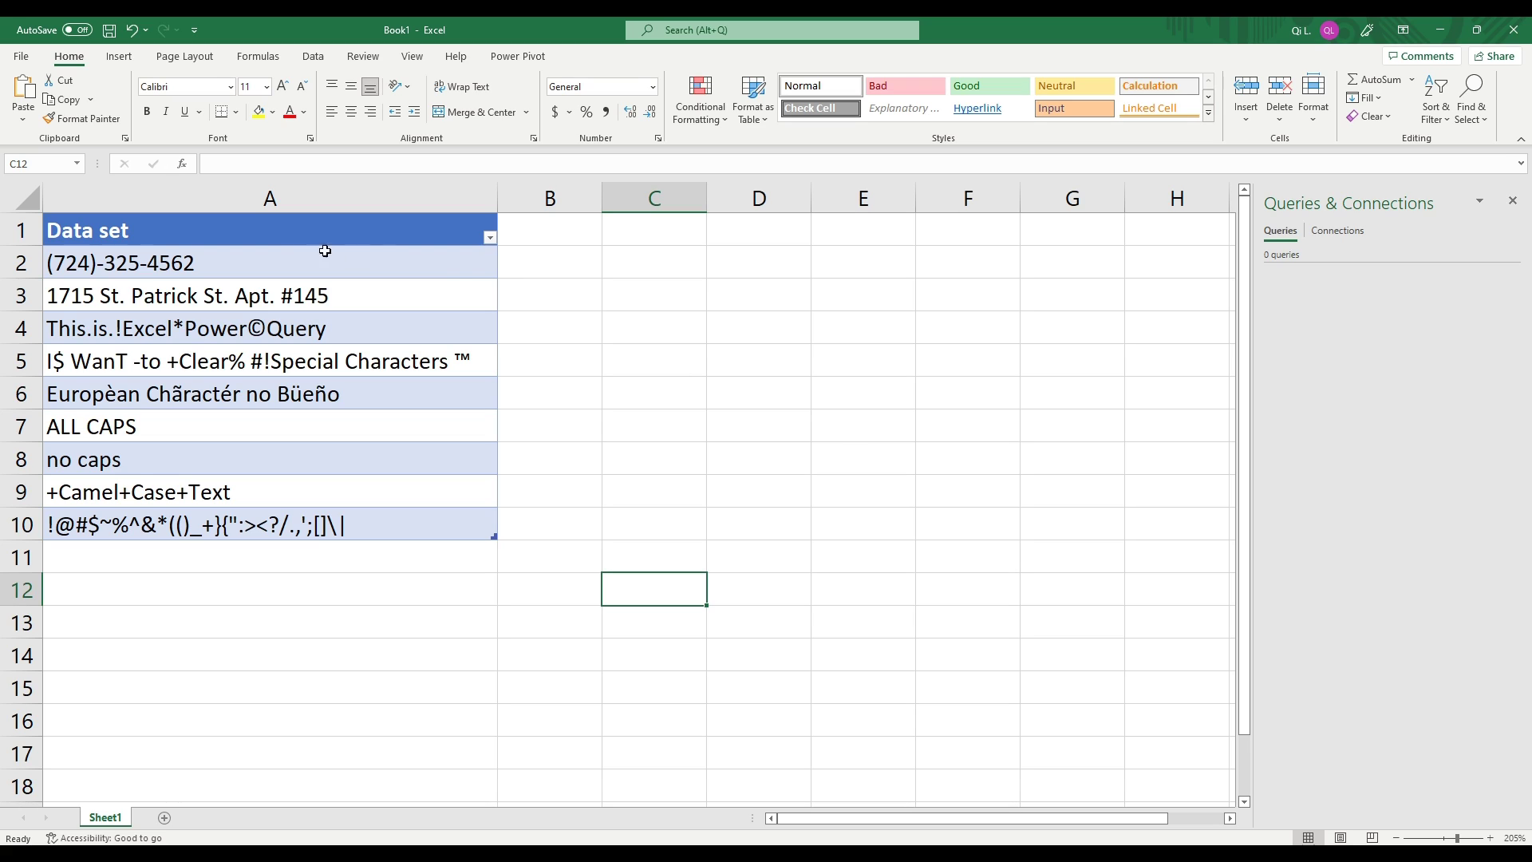
In Excel, select the Data set entries in A1:A10 to review them, then deselect
drag(263, 233, 274, 558)
click(851, 619)
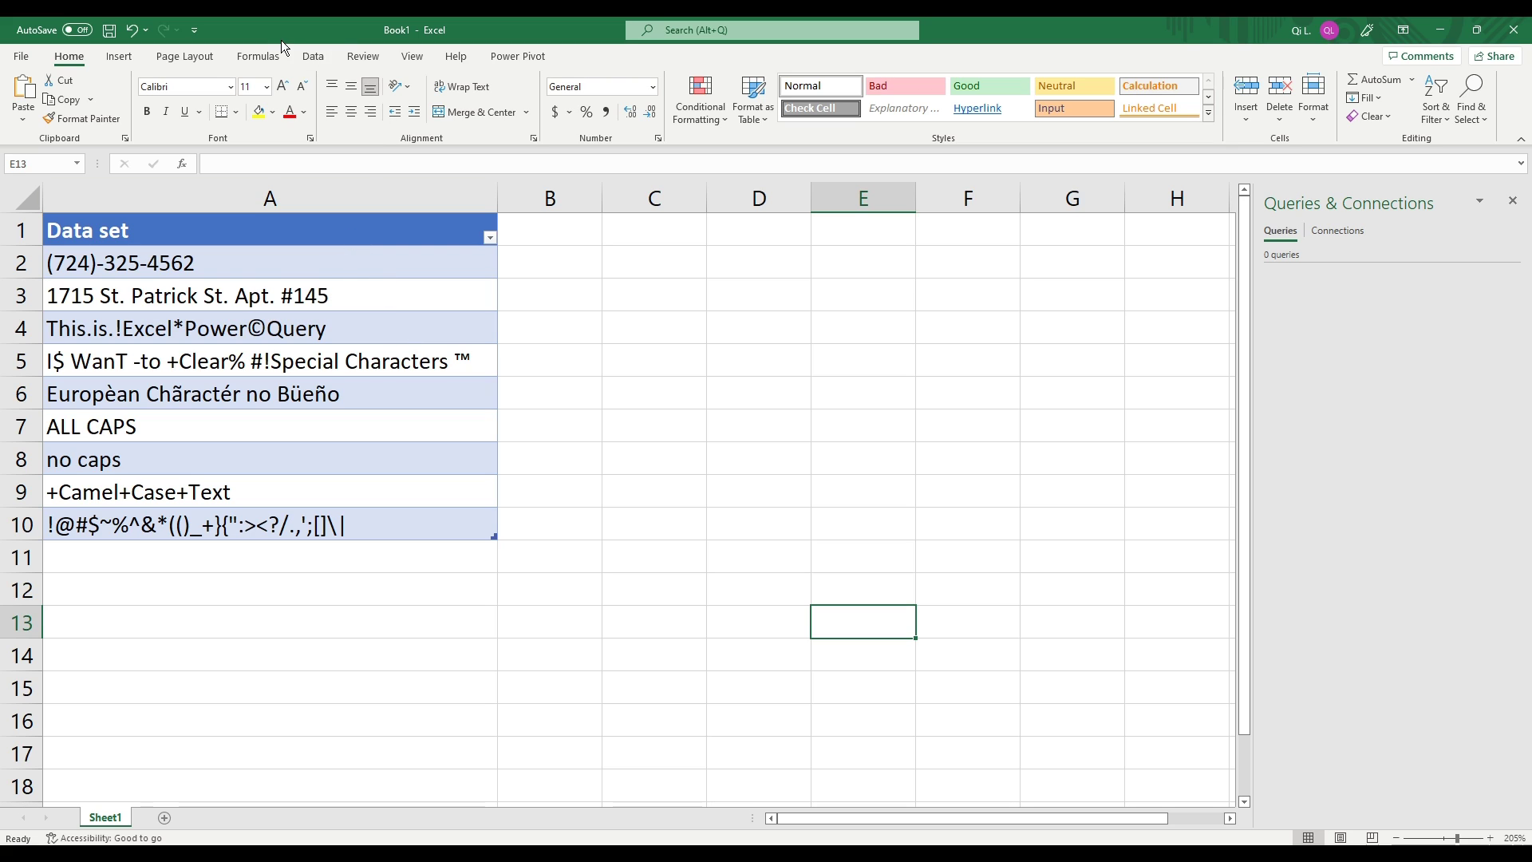
Load the Data set table into the Power Query Editor with Data > From Table/Range
click(313, 55)
click(968, 391)
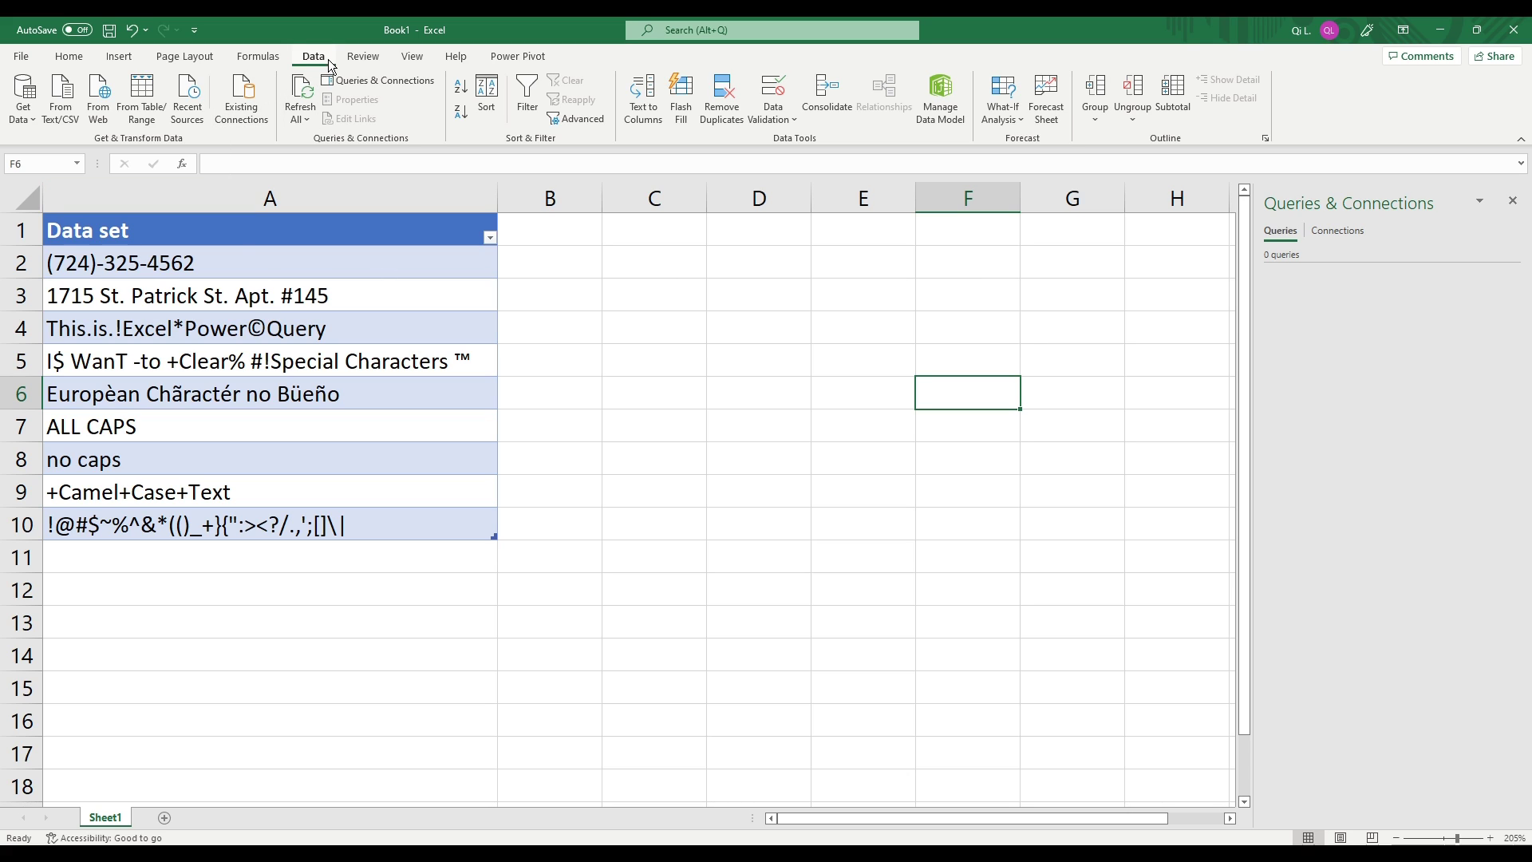
click(122, 250)
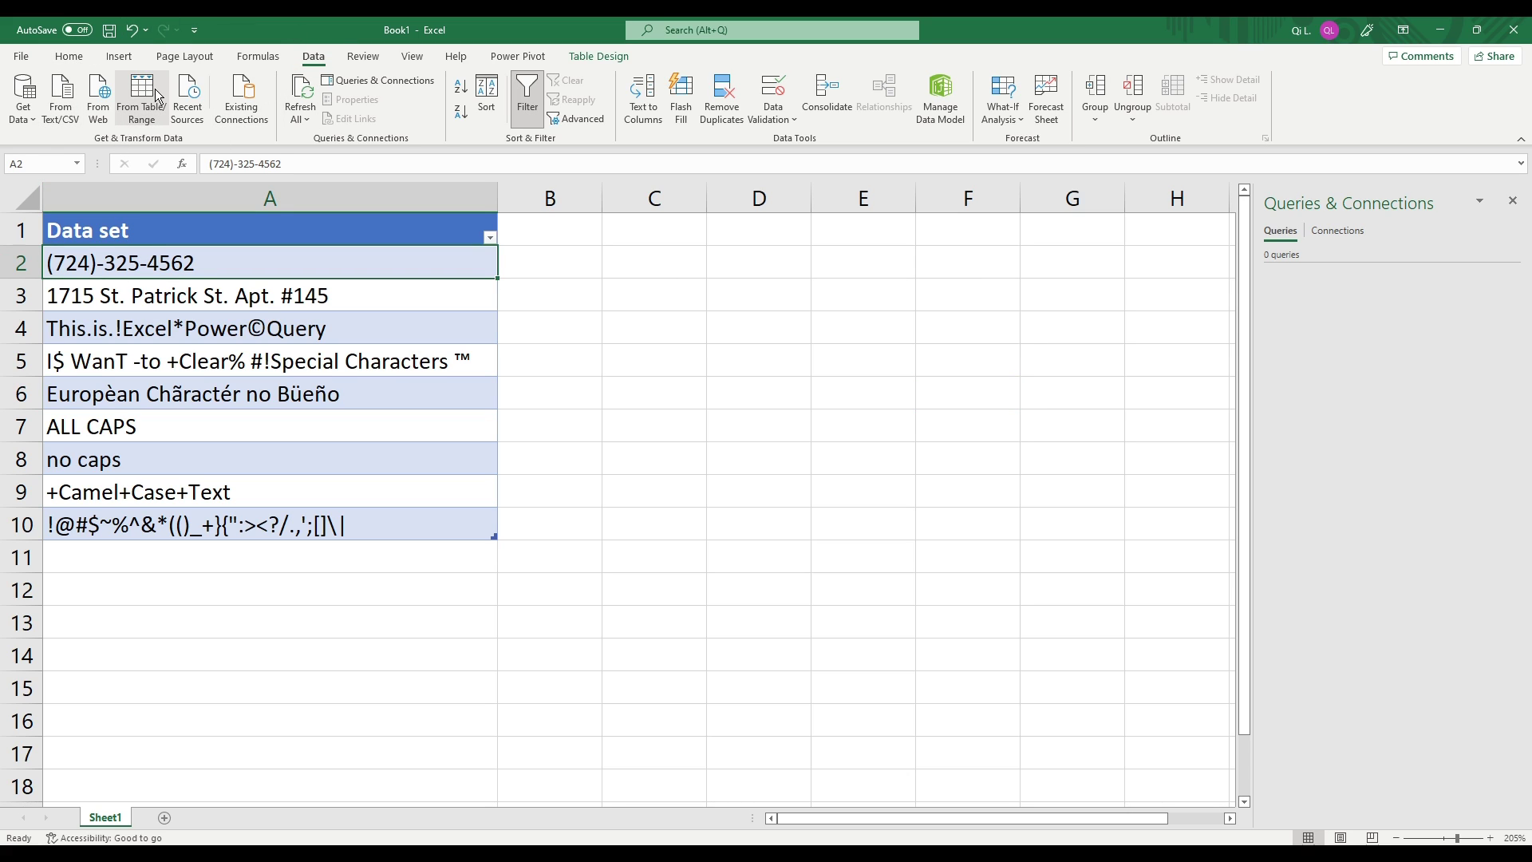
click(151, 111)
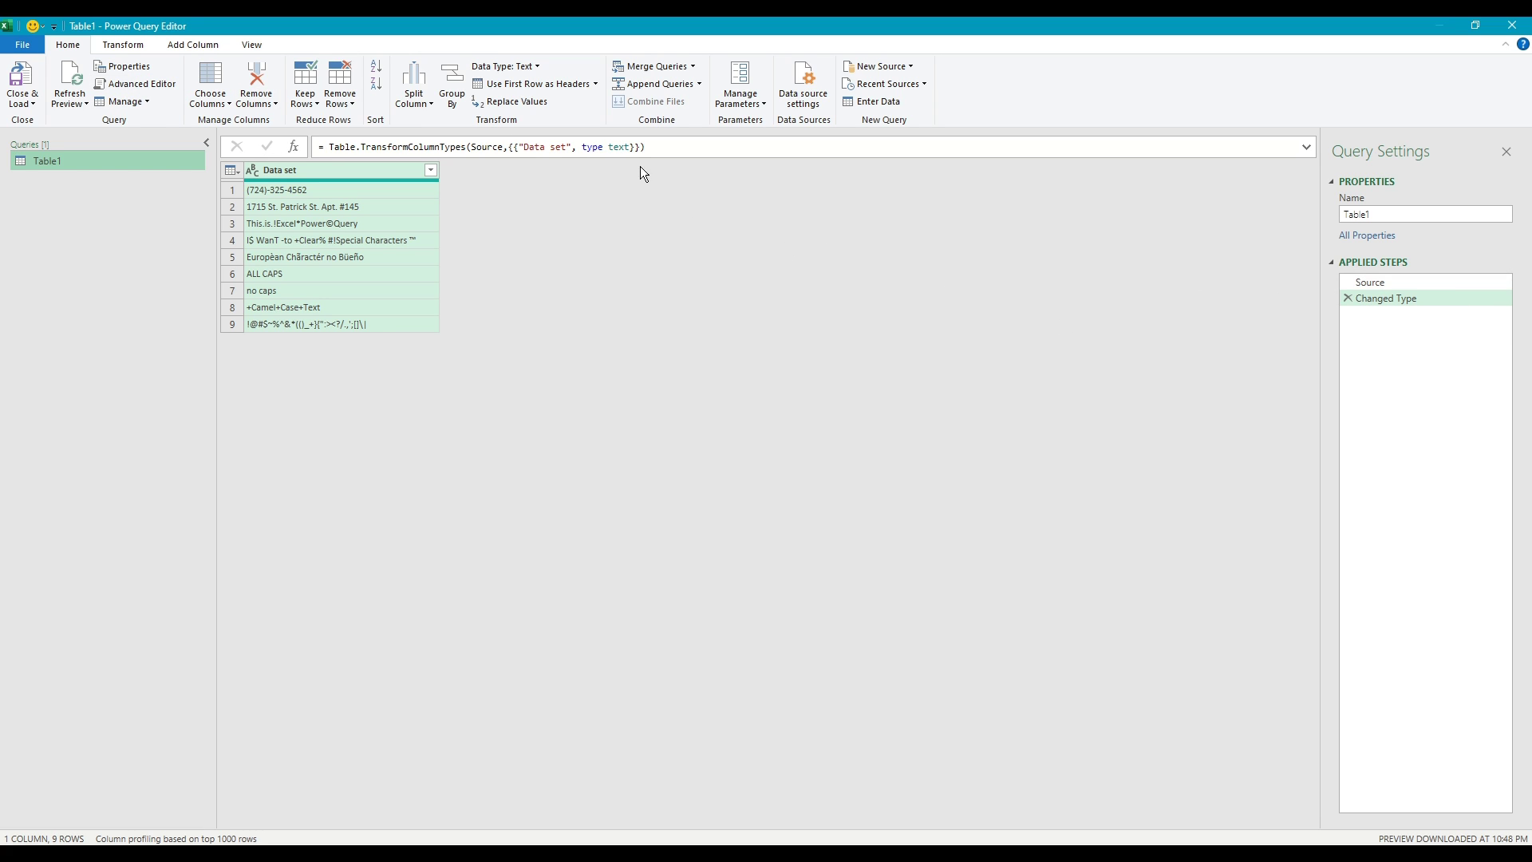
Add a new custom column named Transform
click(177, 45)
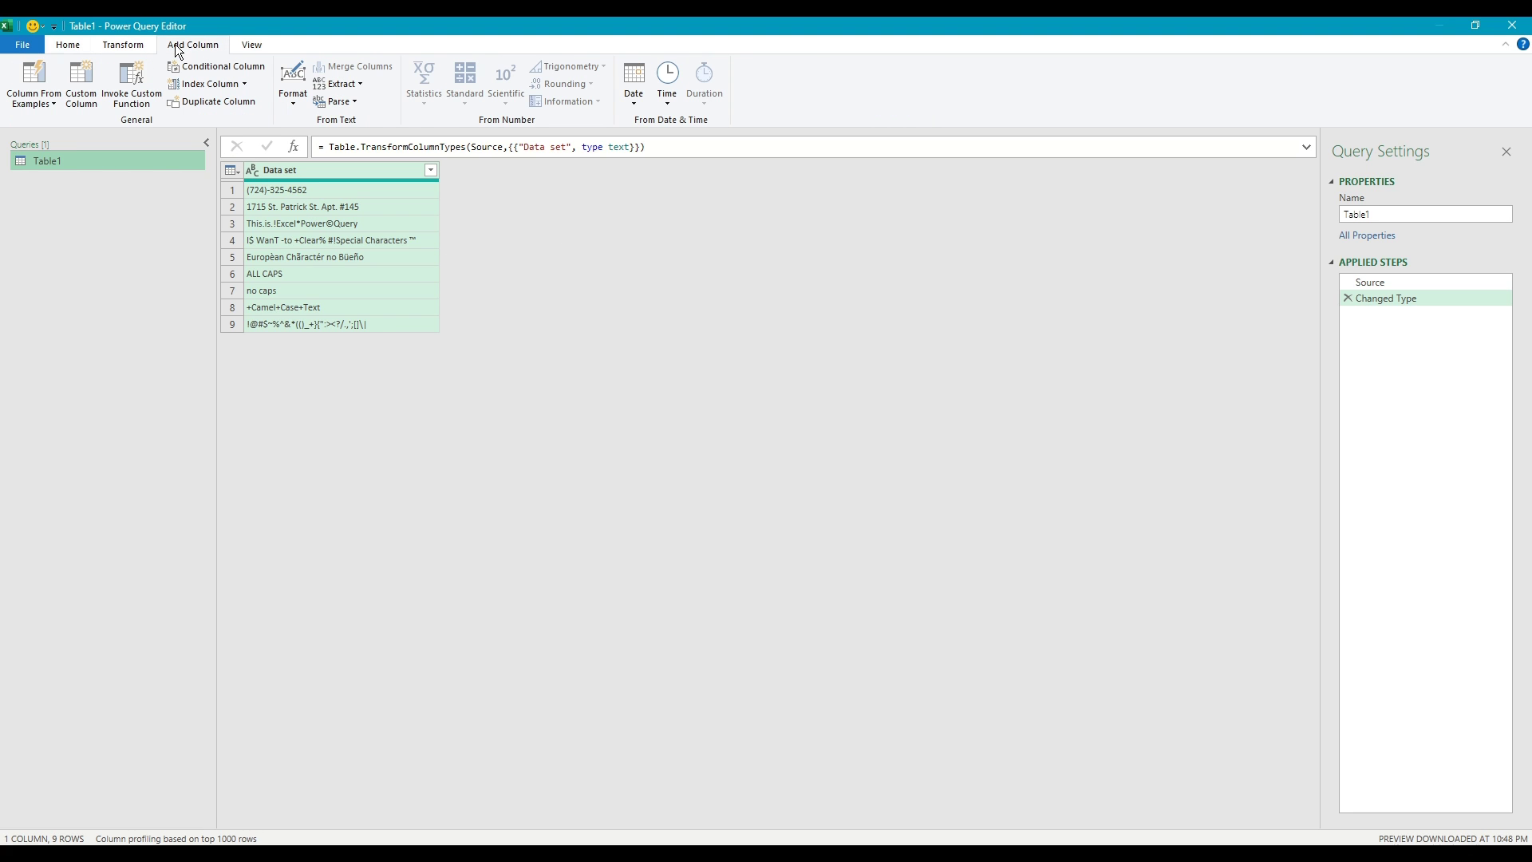
click(90, 99)
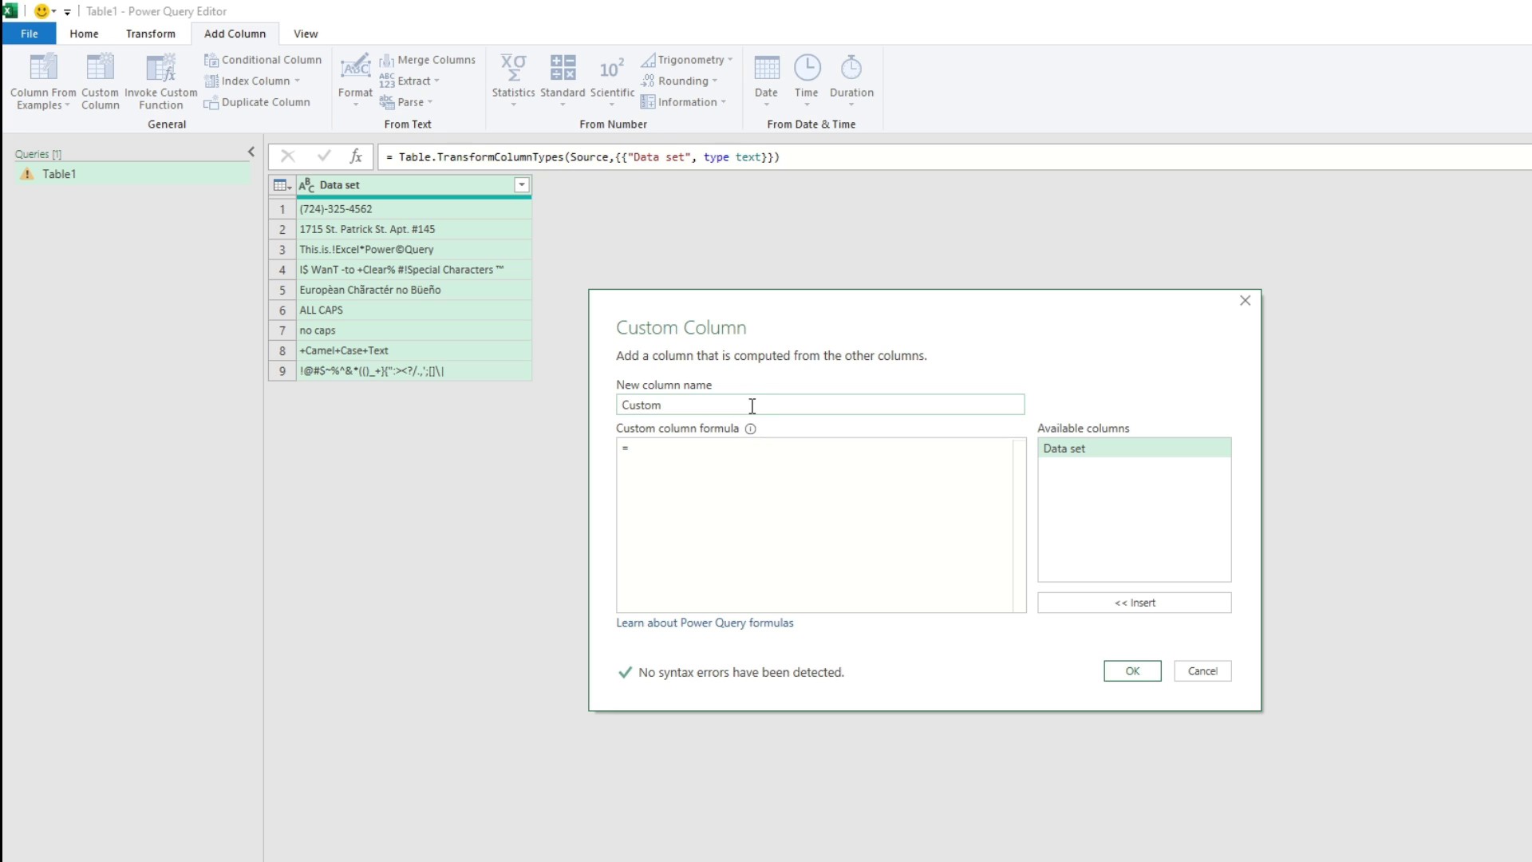
text(Tra)
text(nsfrom)
key(BackSpace)
key(BackSpace)
key(BackSpace)
key(BackSpace)
text(form)
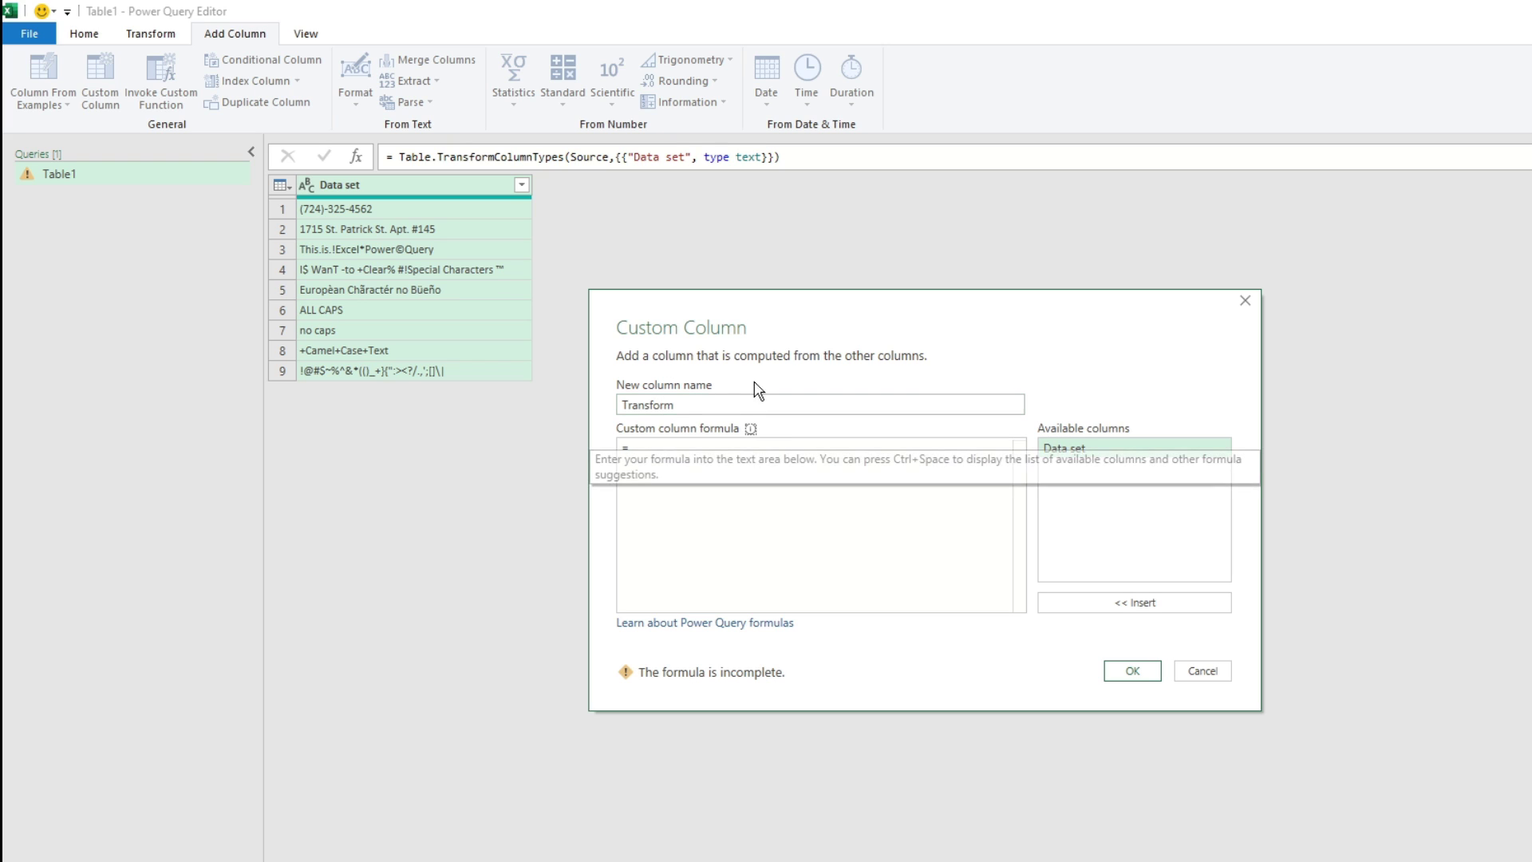
Enter the formula each Text.Select([Data set],{"a".."z"}) for the Transform column
click(754, 506)
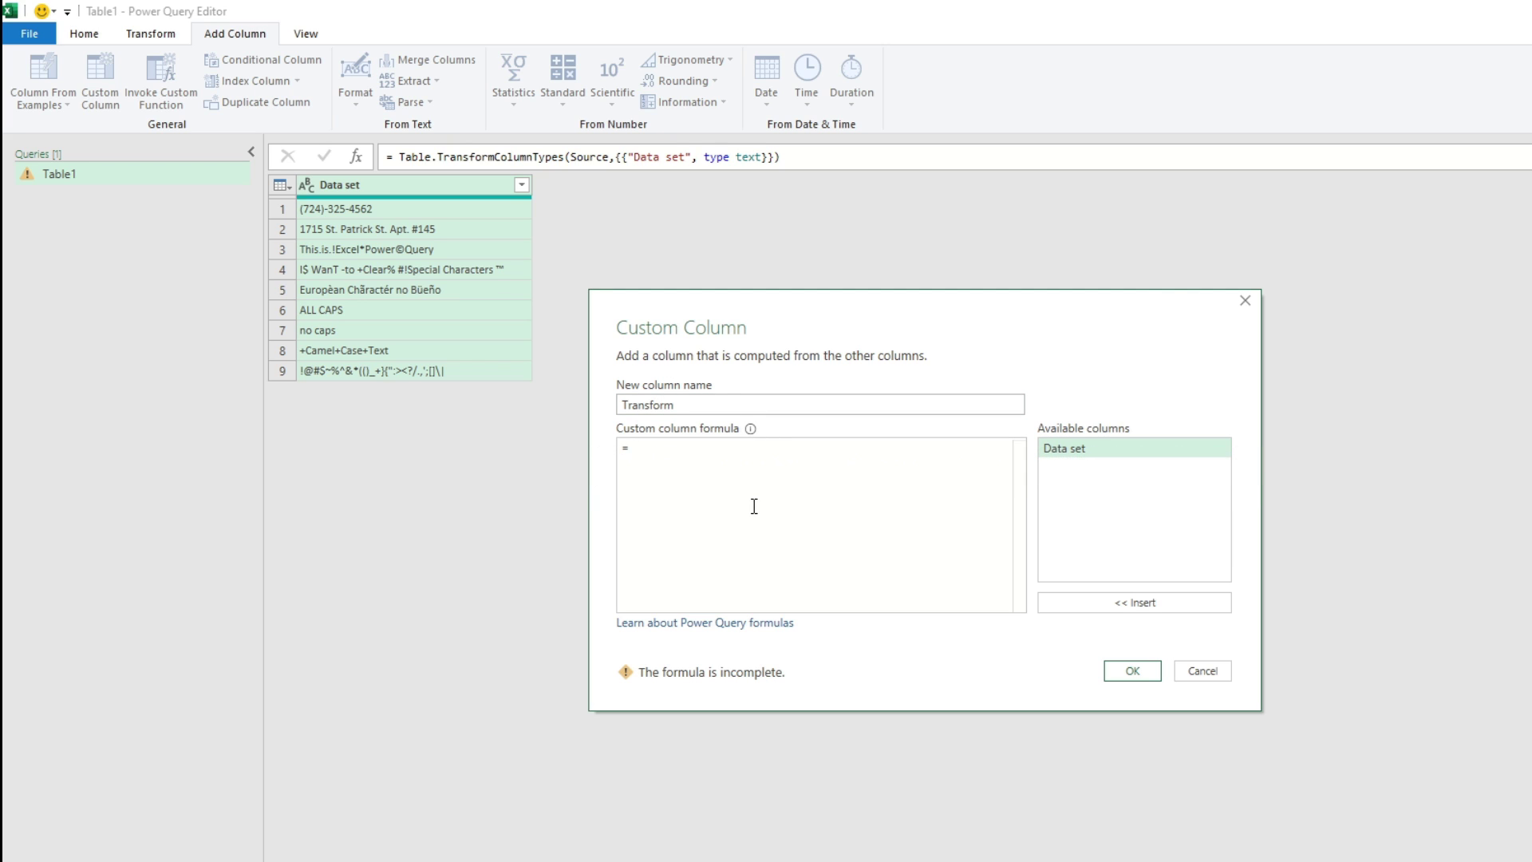
text(each Text.Select()
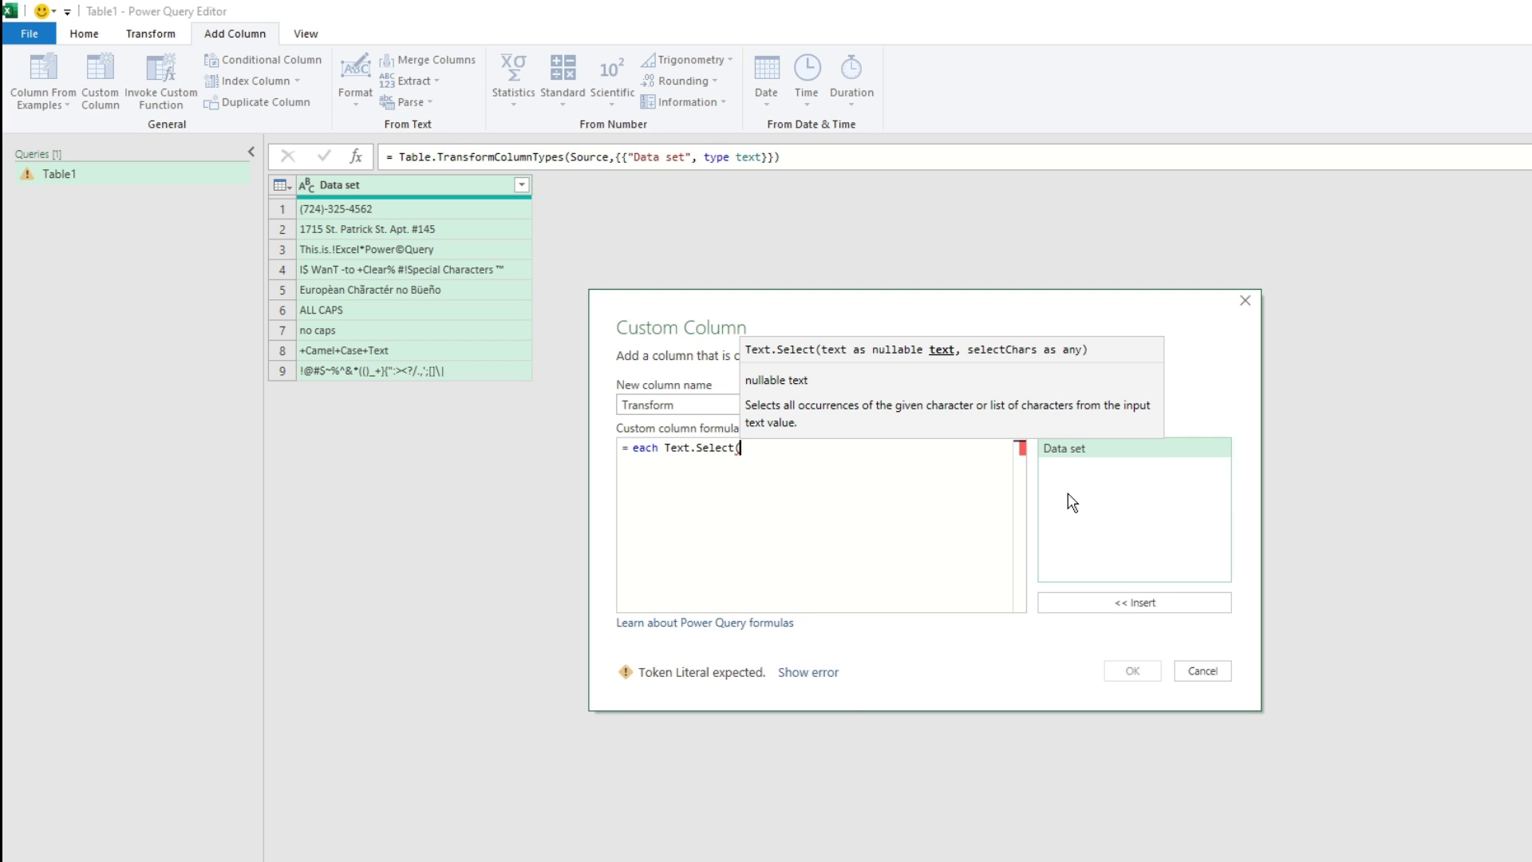
double_click(1111, 455)
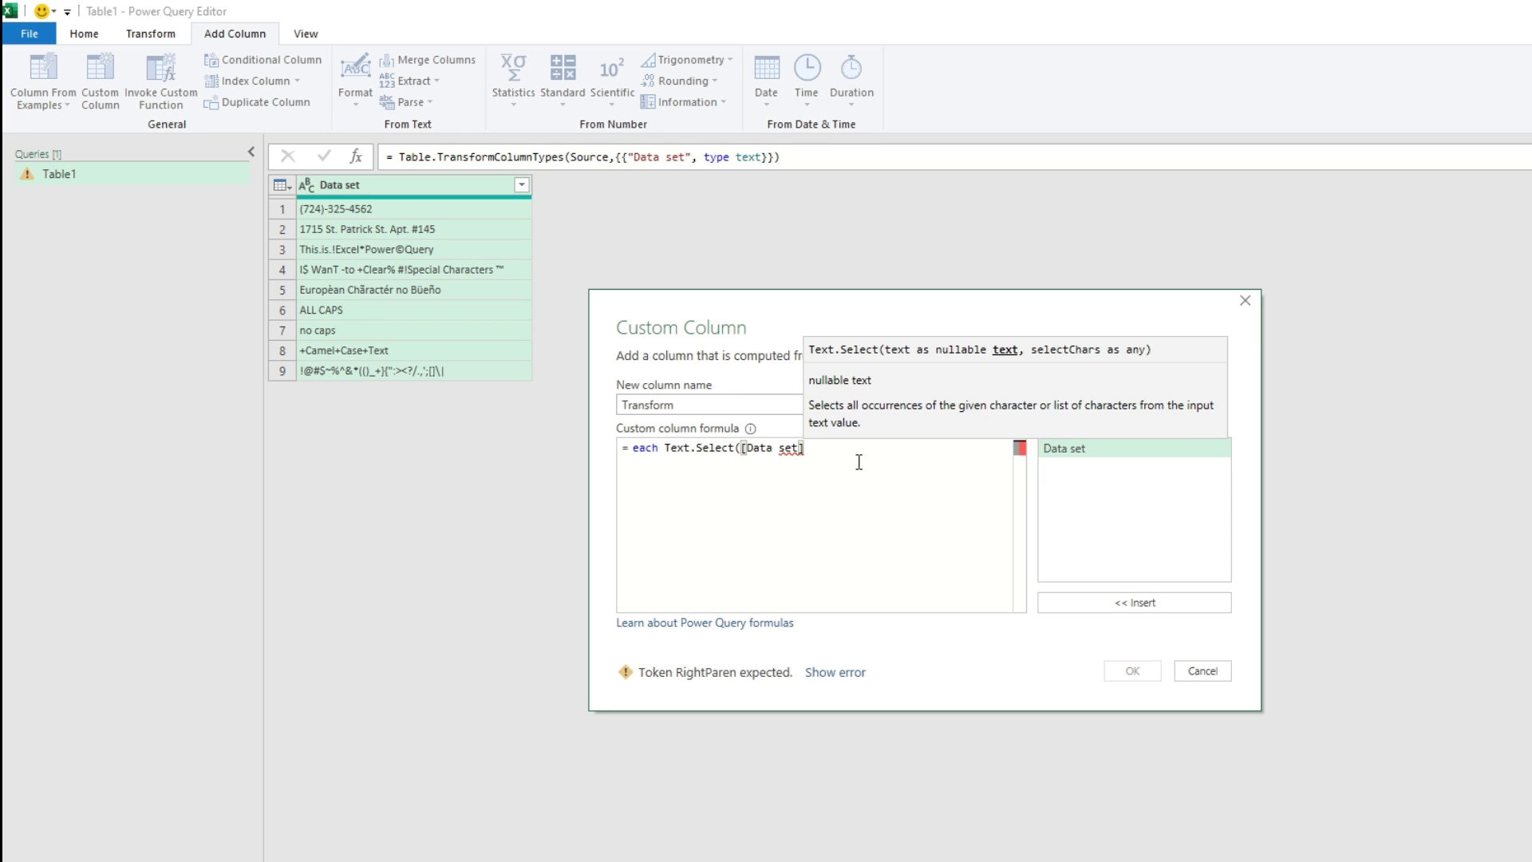
text(,)
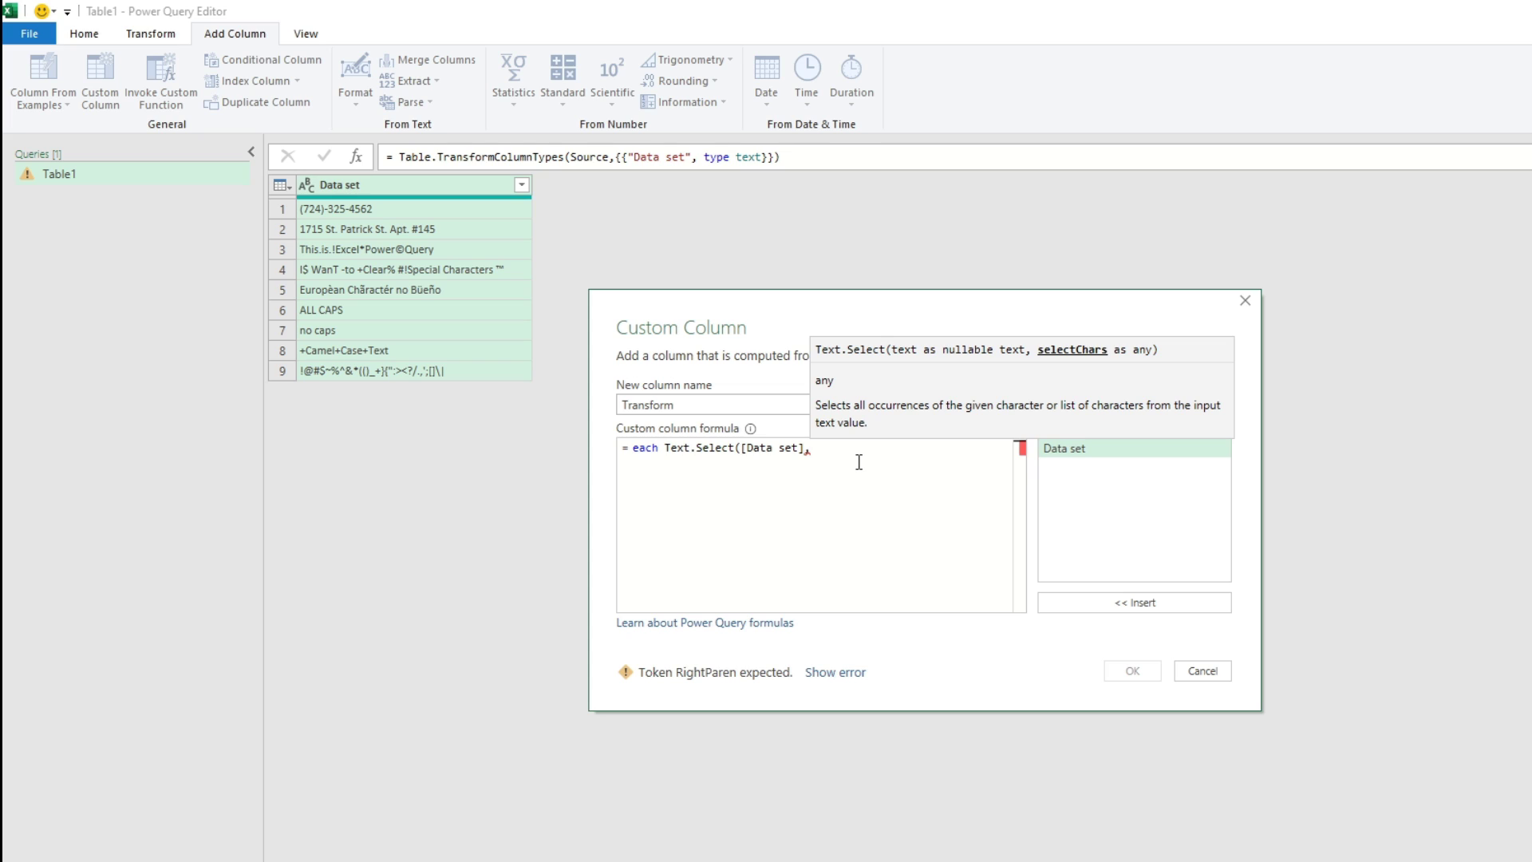
text({)
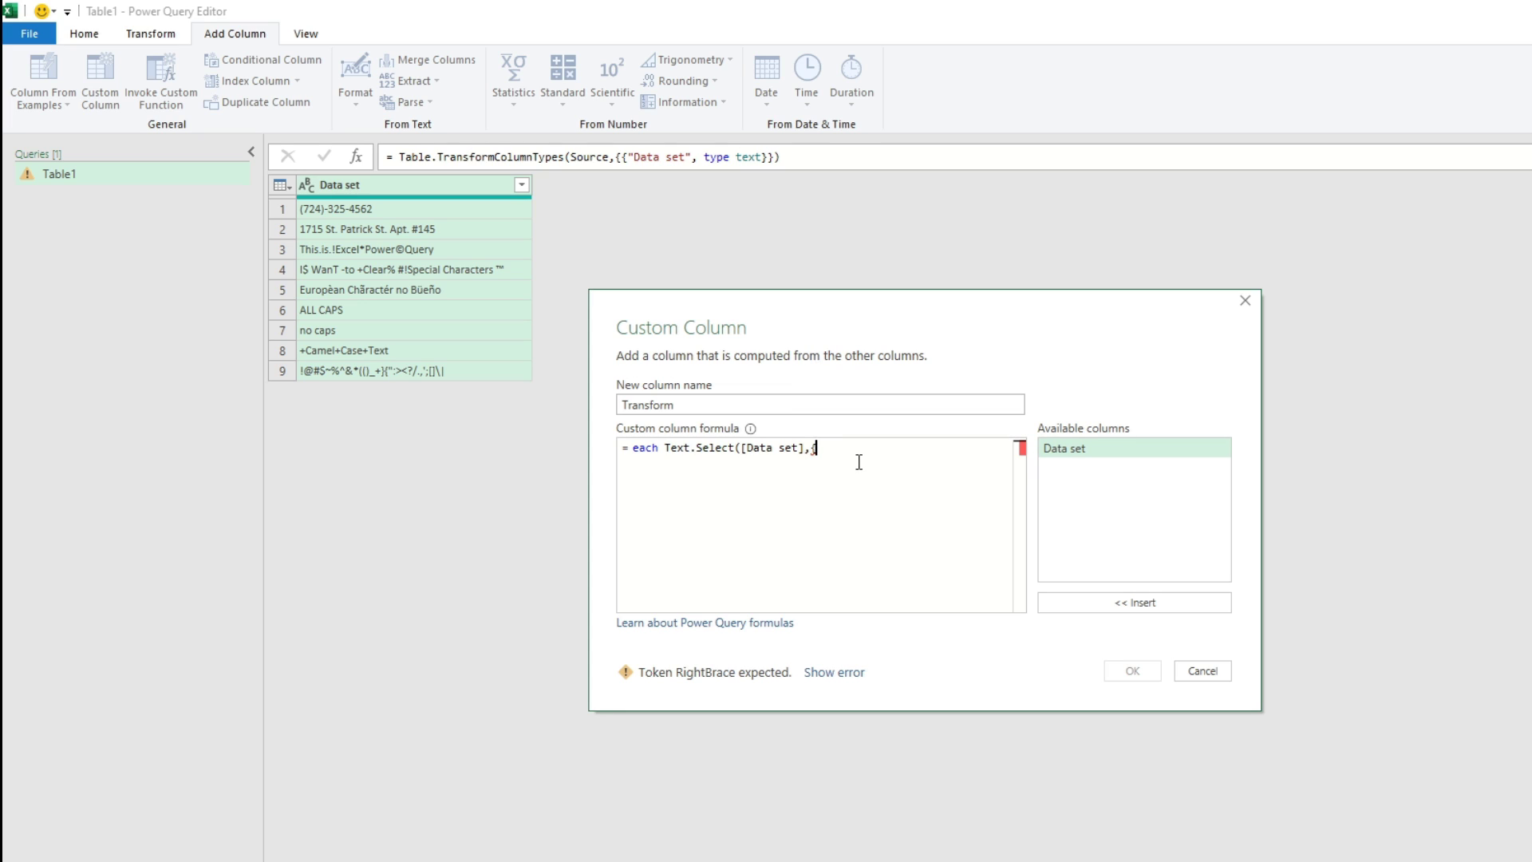
text(")
text(.."")
text(")
text(})
text())
key(Left)
key(Left)
key(Left)
key(Left)
key(Left)
key(Left)
key(Left)
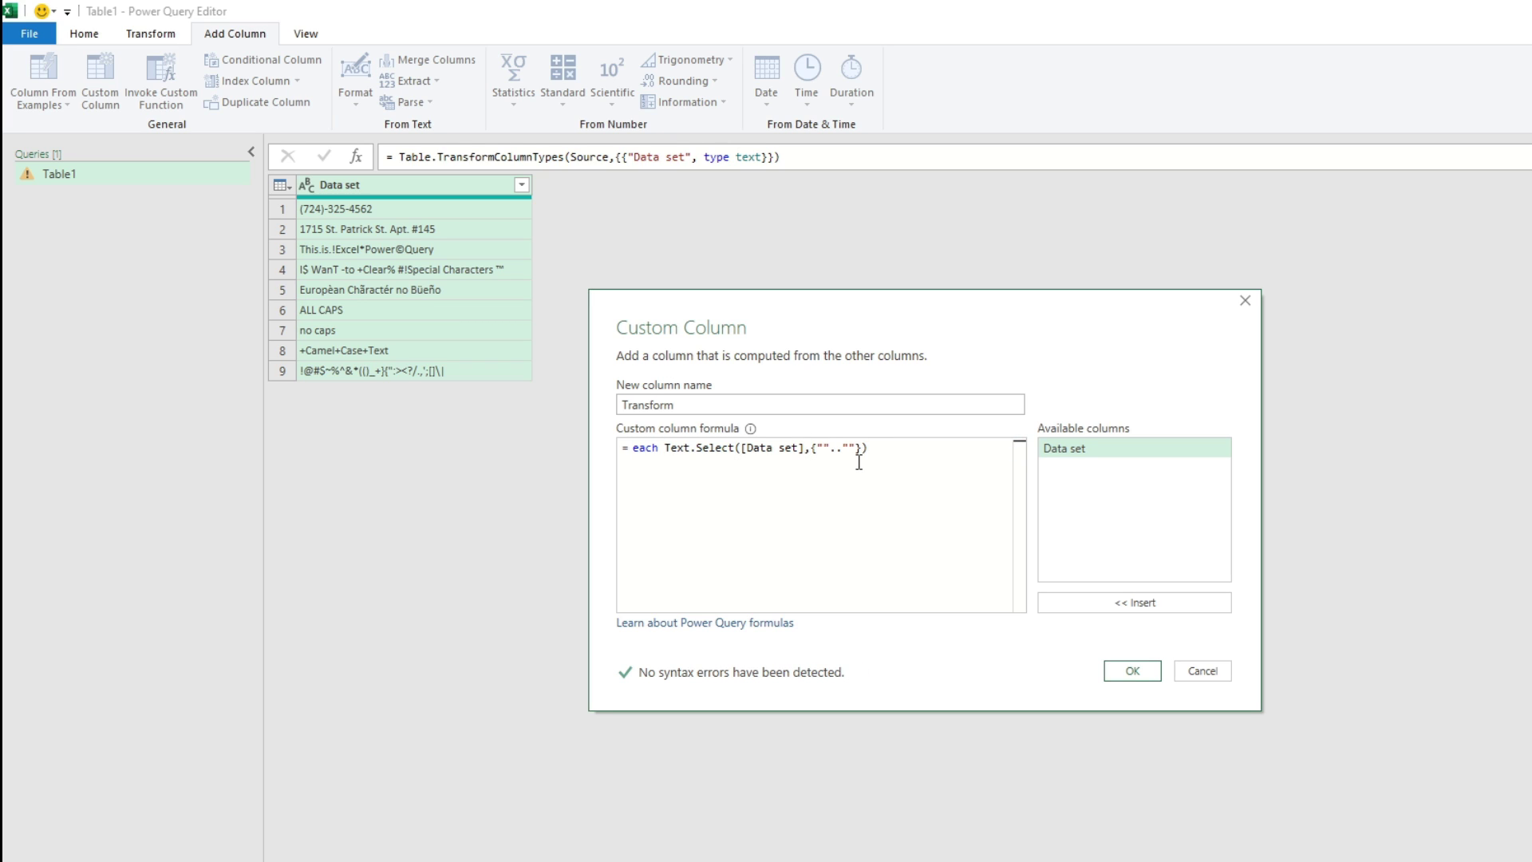
text(a)
key(Right)
key(Right)
key(Right)
key(Right)
text(z)
click(827, 447)
double_click(827, 448)
click(1136, 673)
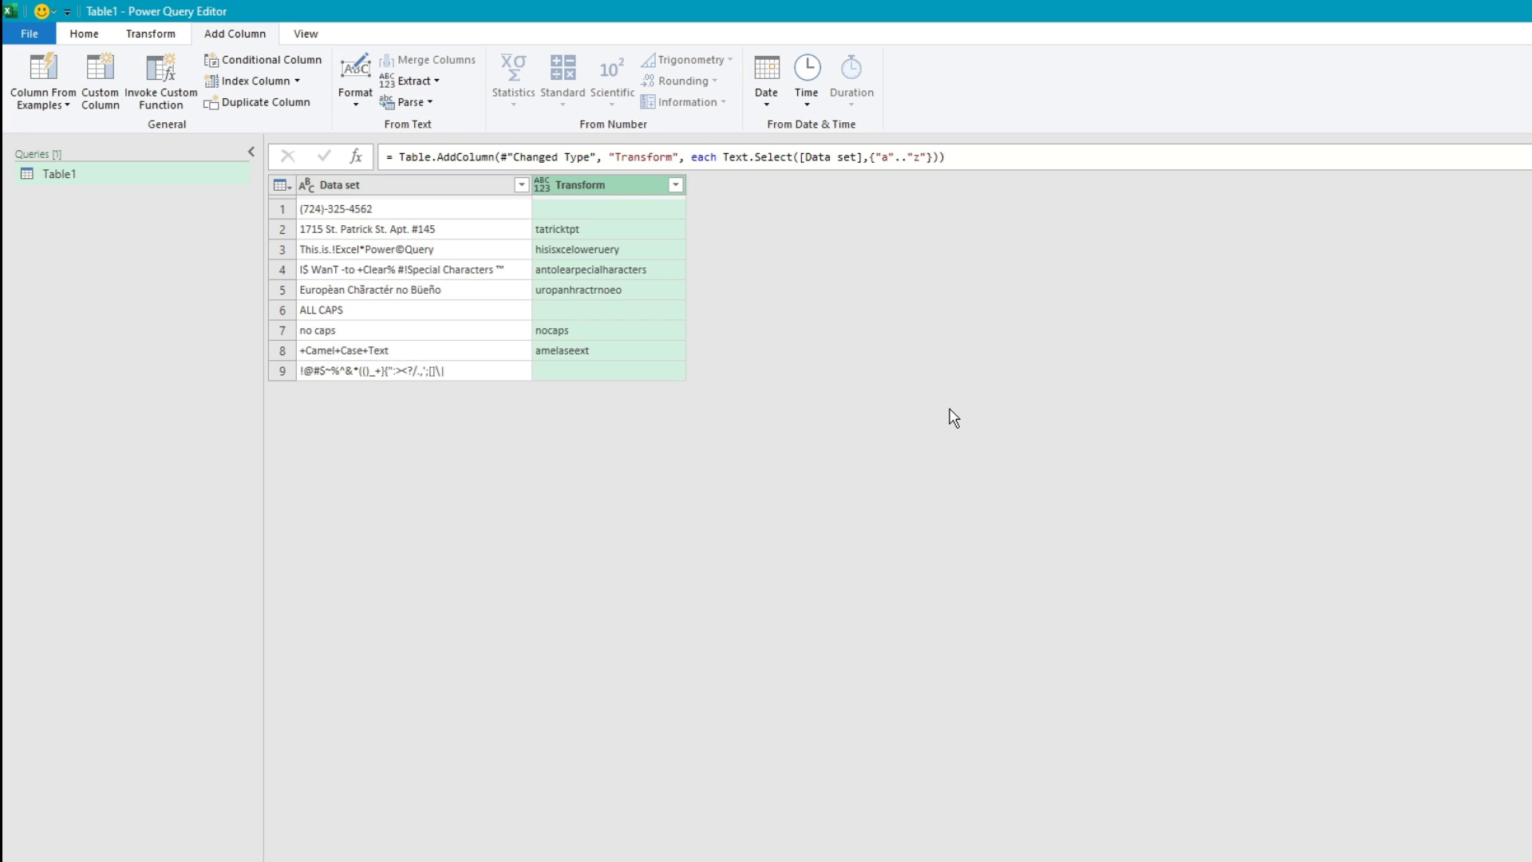
click(642, 211)
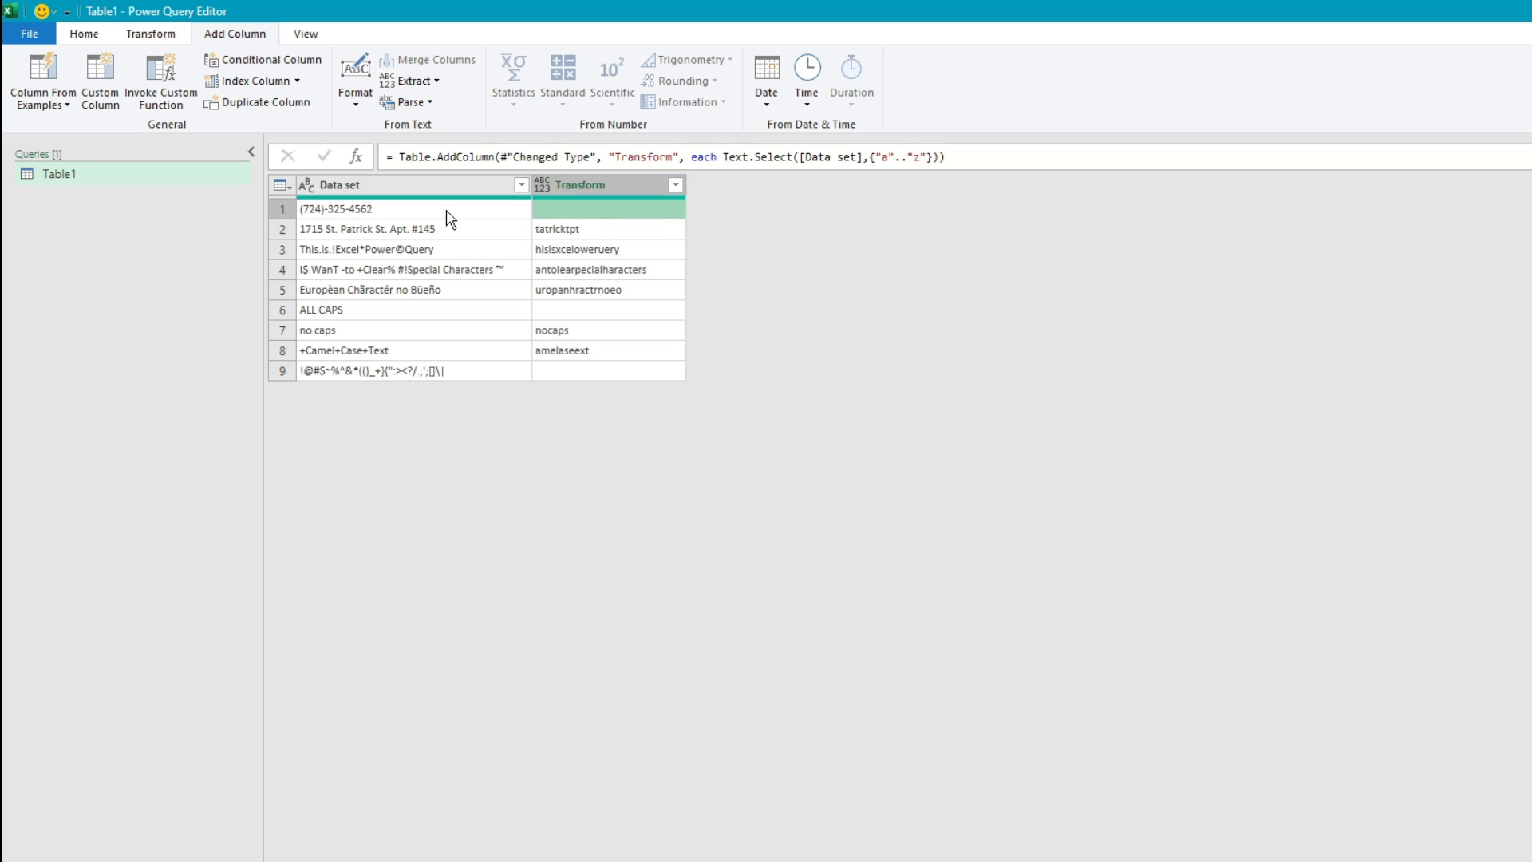
click(603, 231)
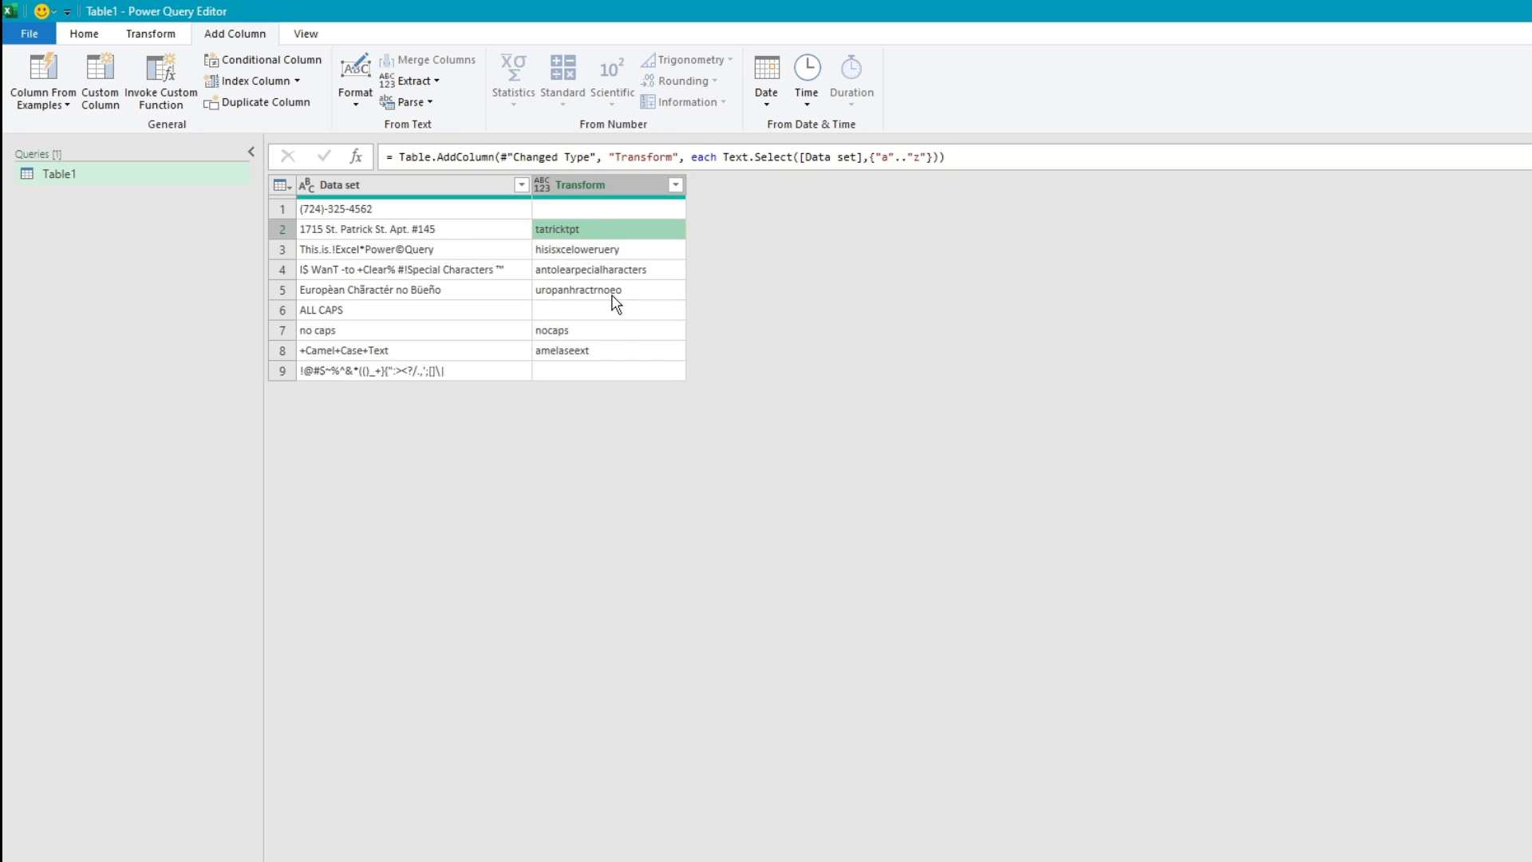
click(613, 349)
click(639, 333)
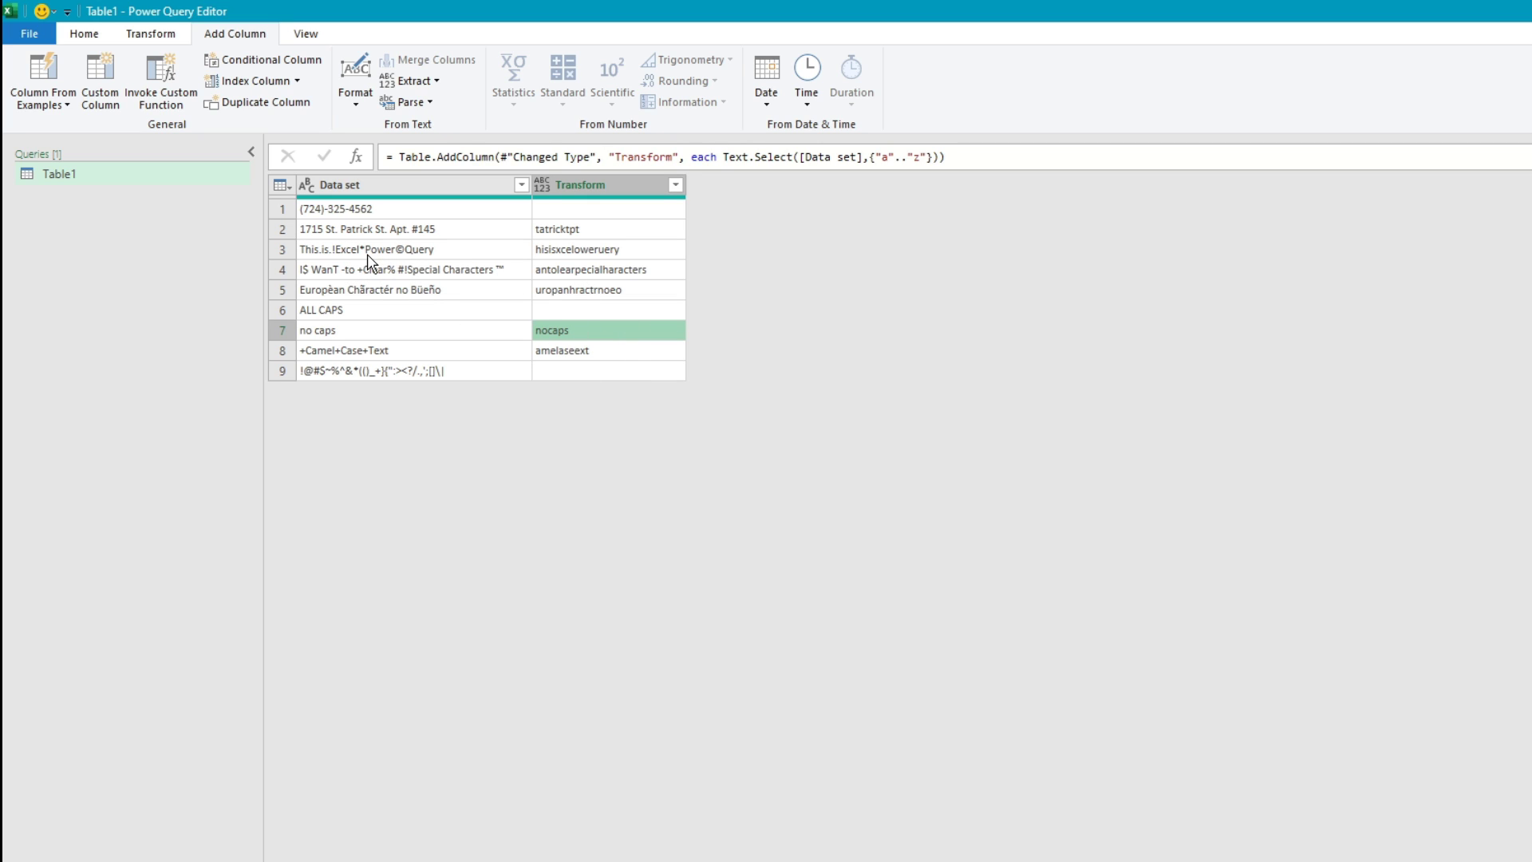
click(564, 351)
click(612, 337)
Change the range to {"A".."Z"} so Transform keeps only uppercase letters, e.g. ALLCAPS
click(890, 158)
key(BackSpace)
text(A".."Z)
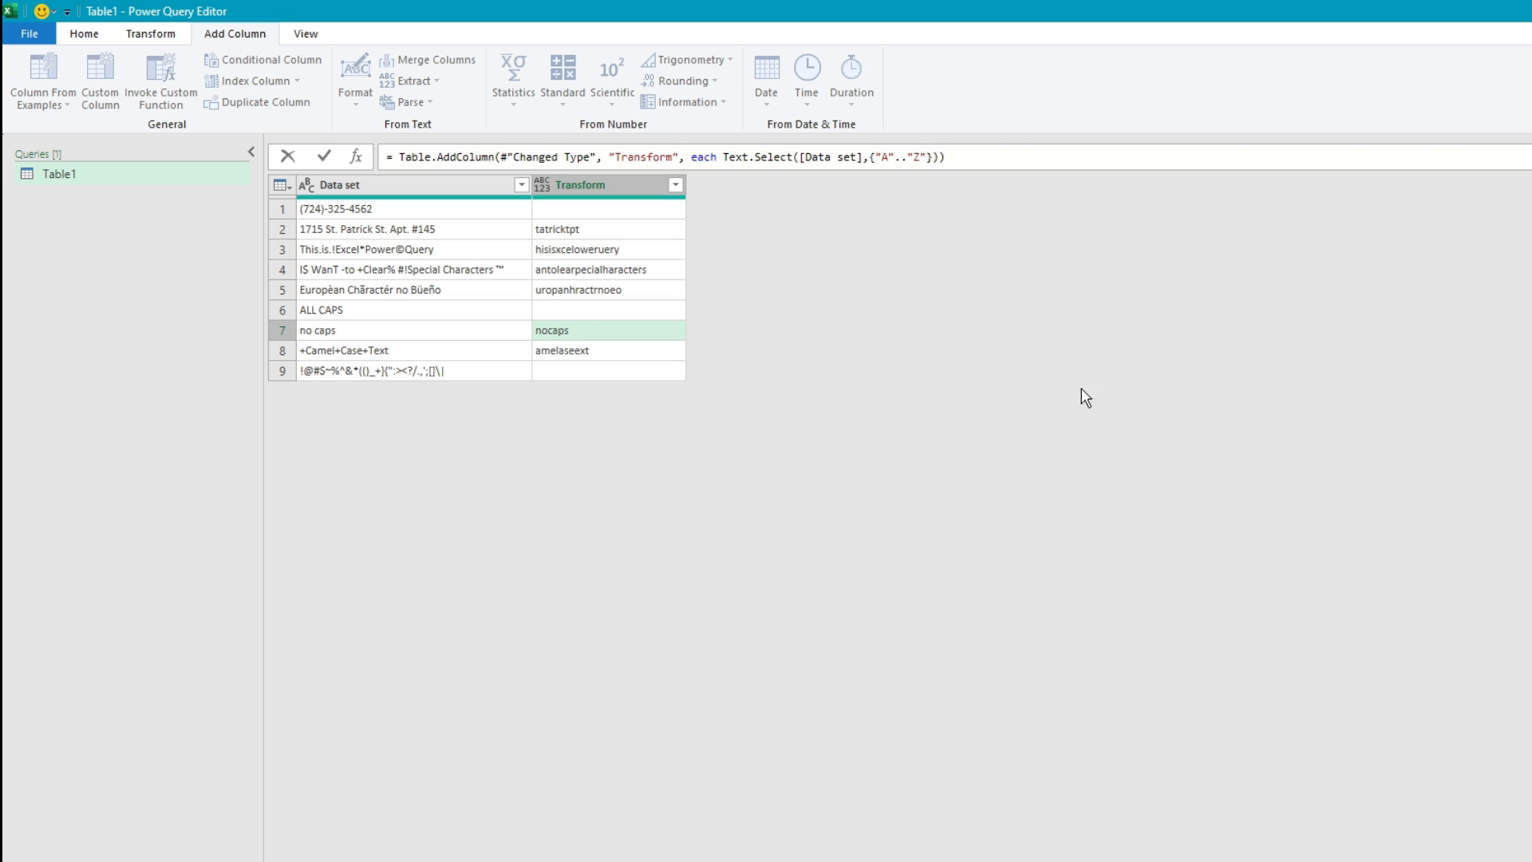
key(Return)
click(560, 311)
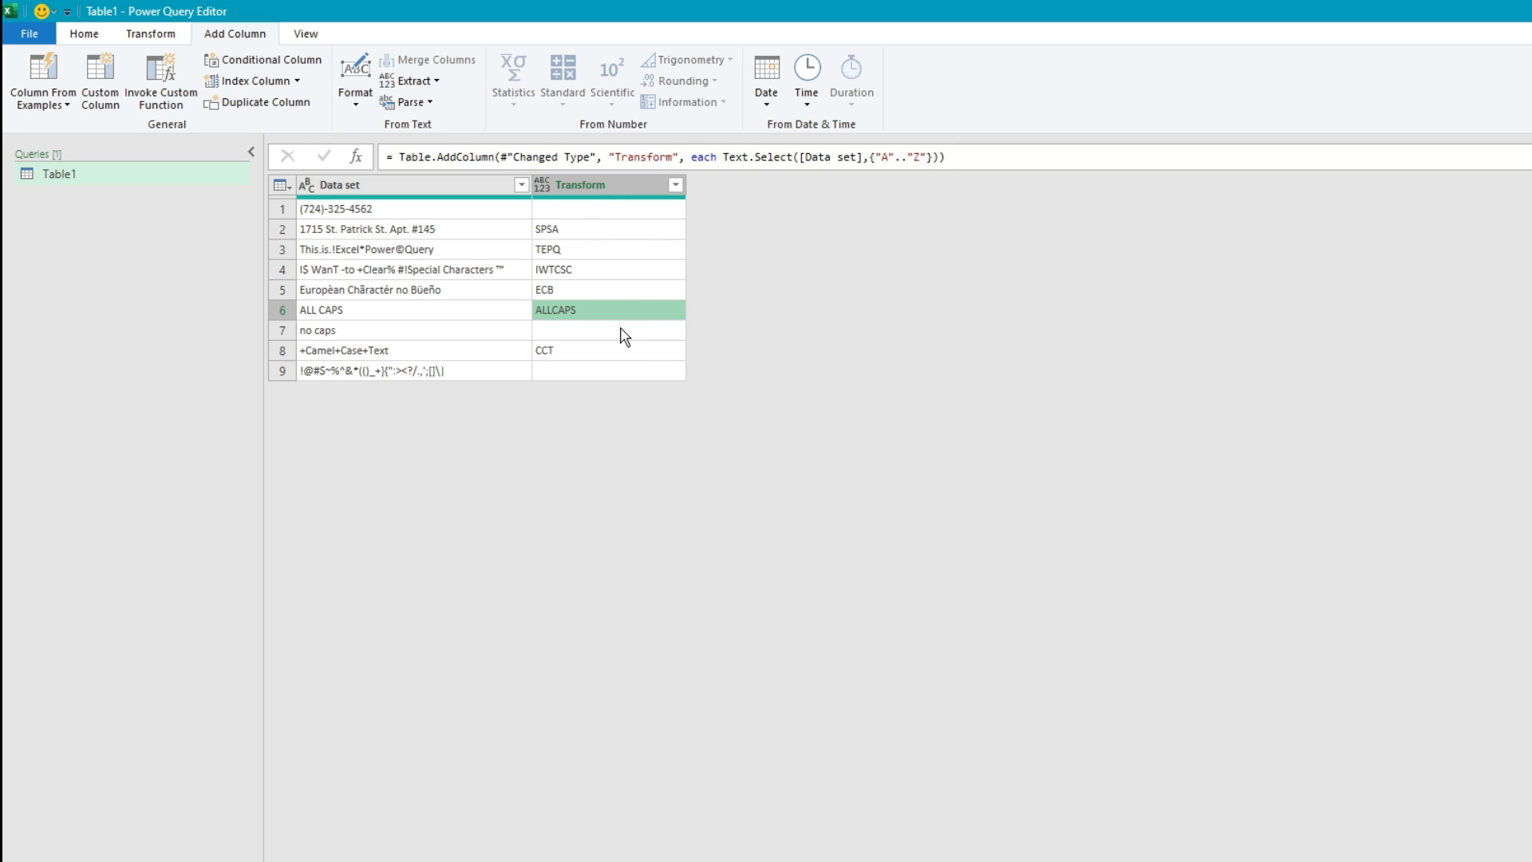
click(928, 156)
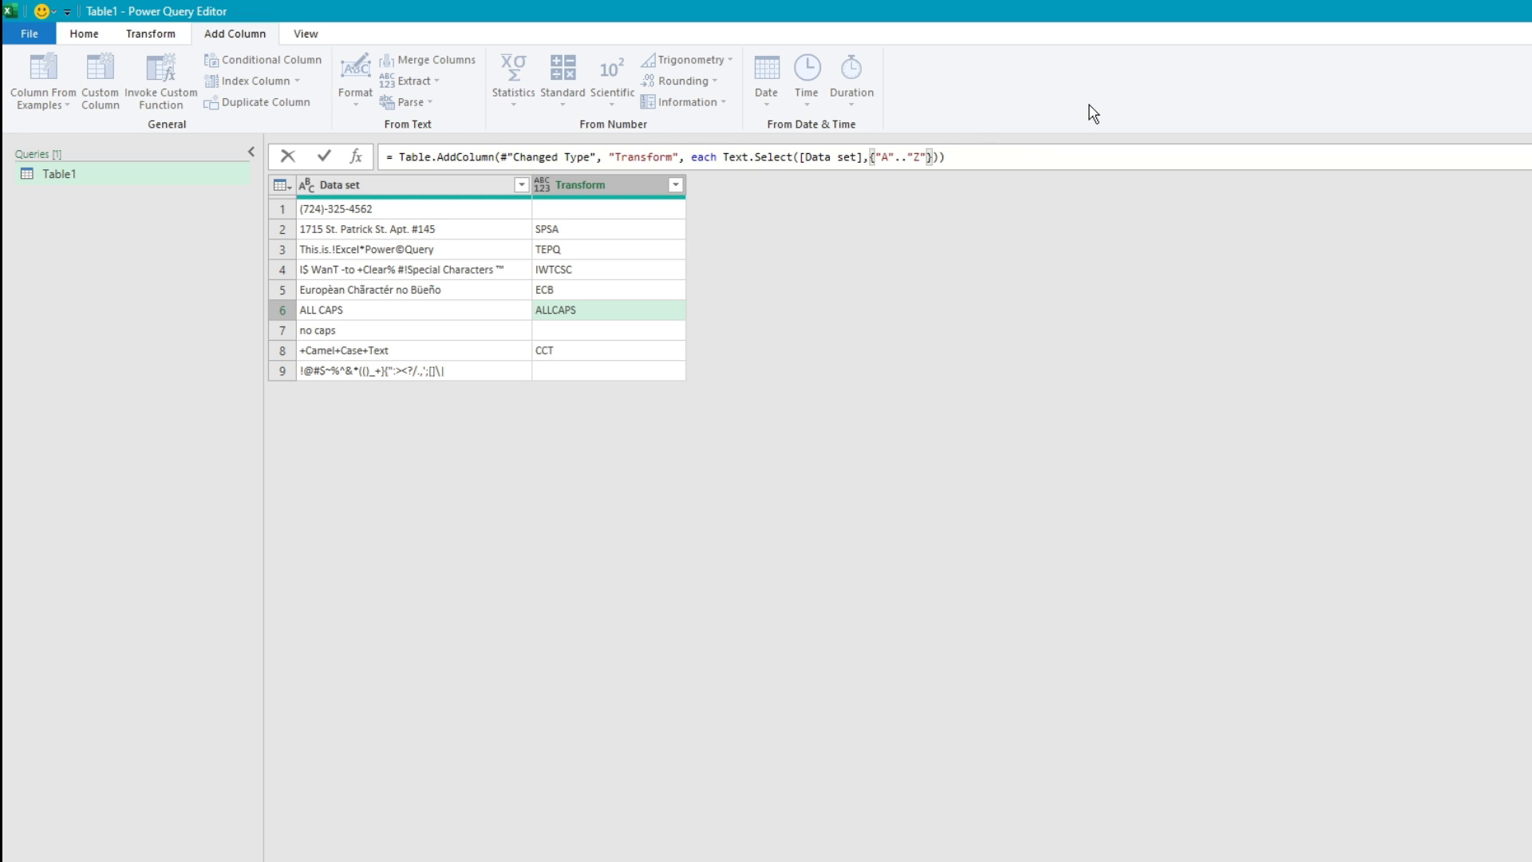
Add "a".."z" after "A".."Z" so Transform keeps both upper- and lowercase letters
text(, ")
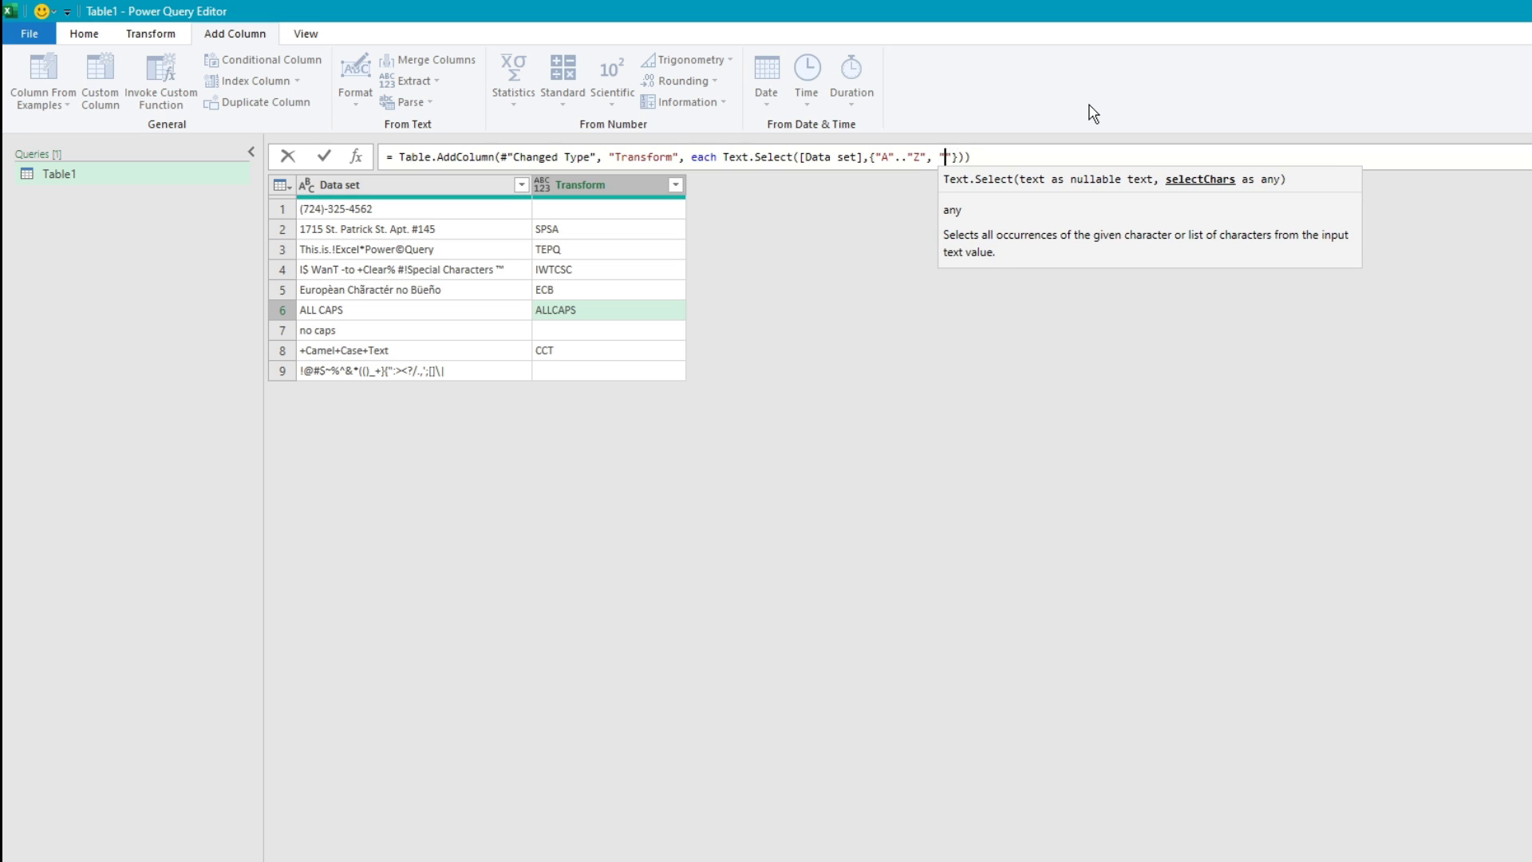
text(a"..)
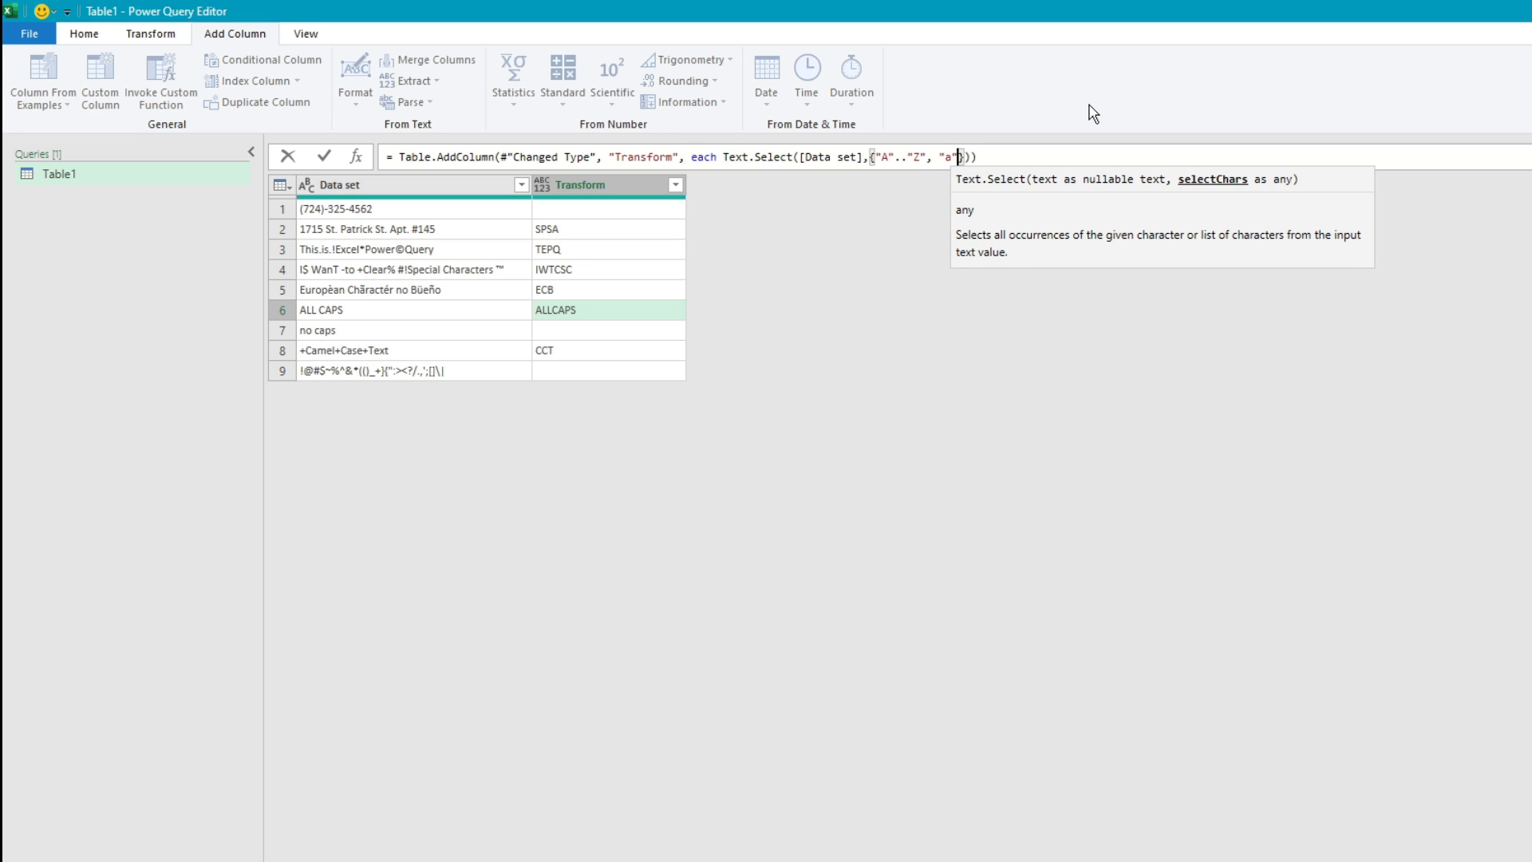
text(")
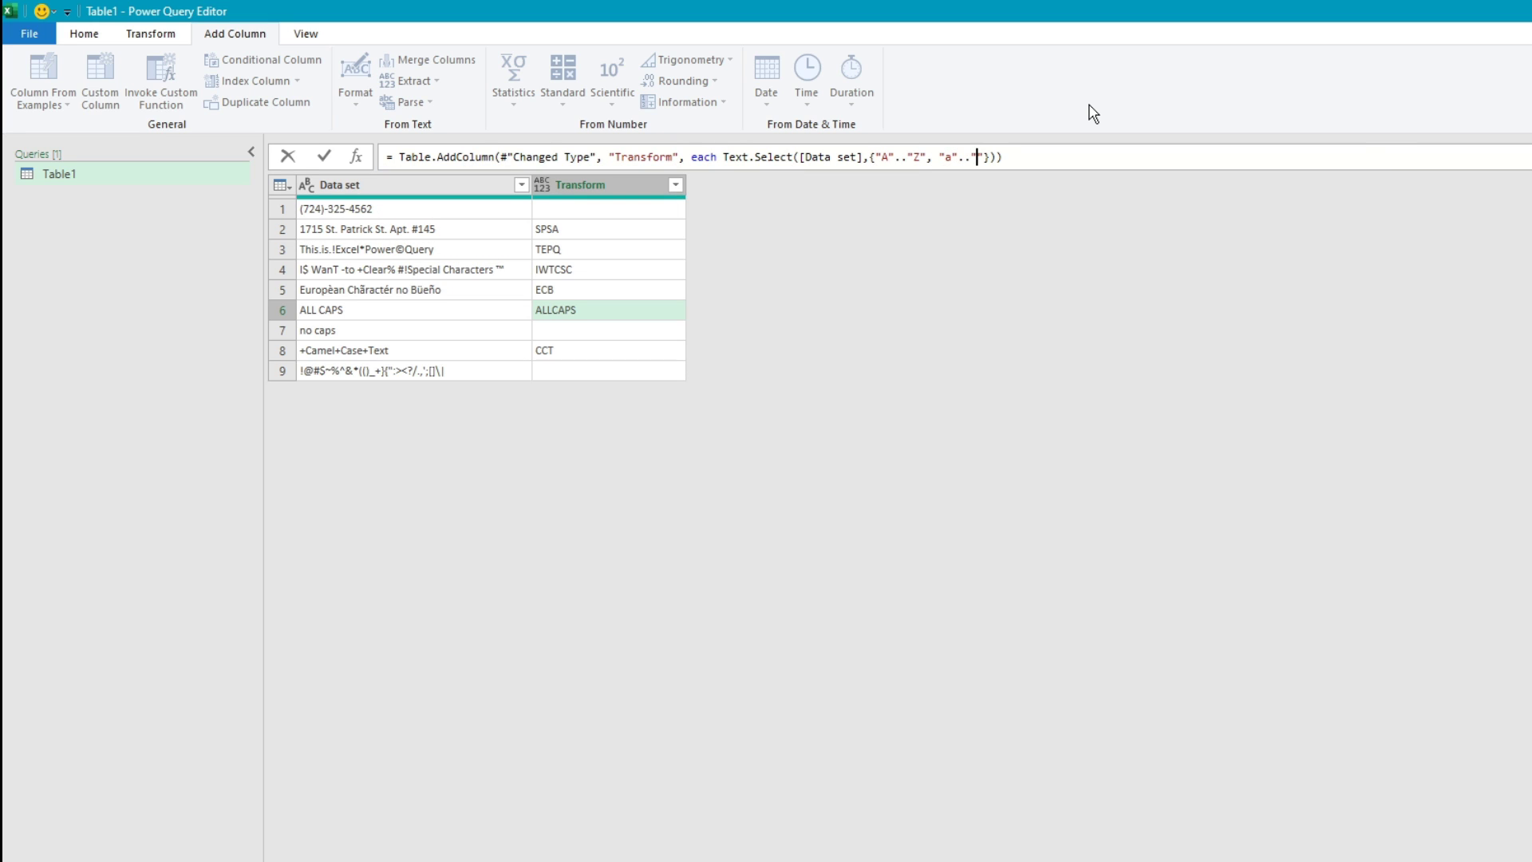
text(z)
key(Return)
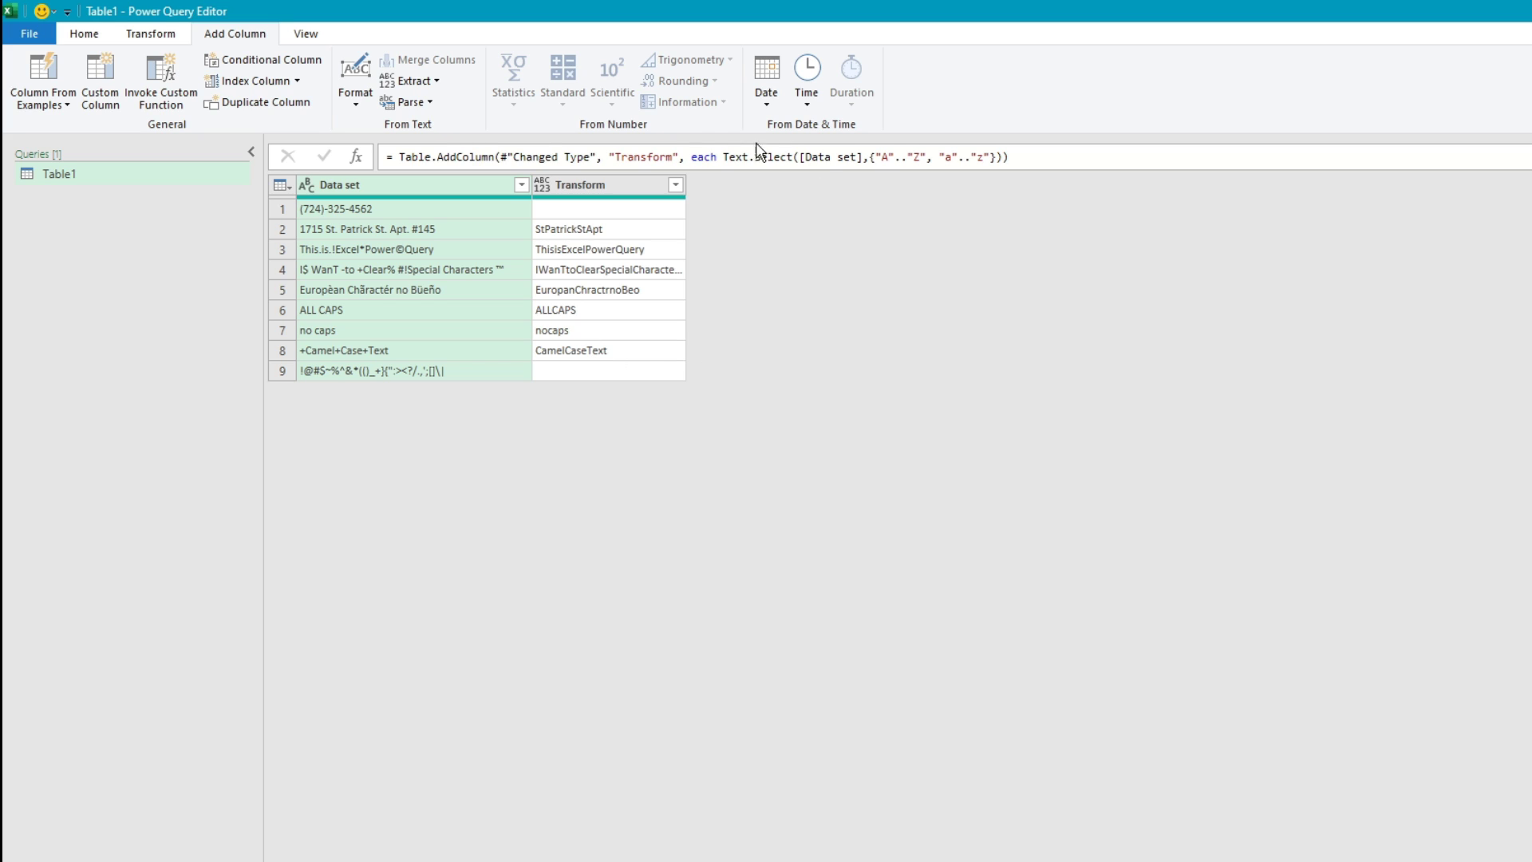
click(991, 157)
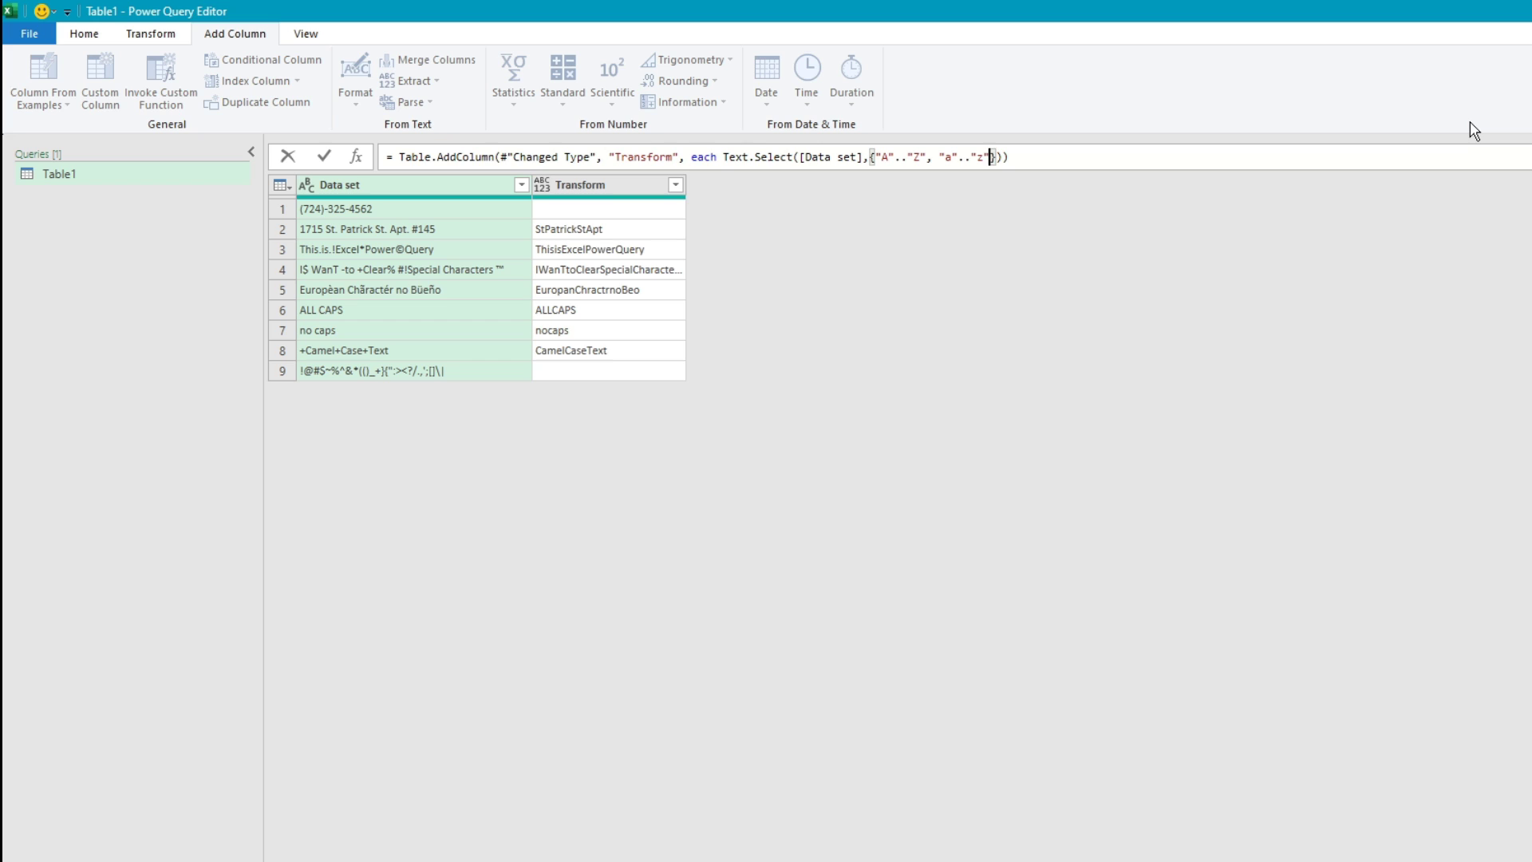
text(, ")
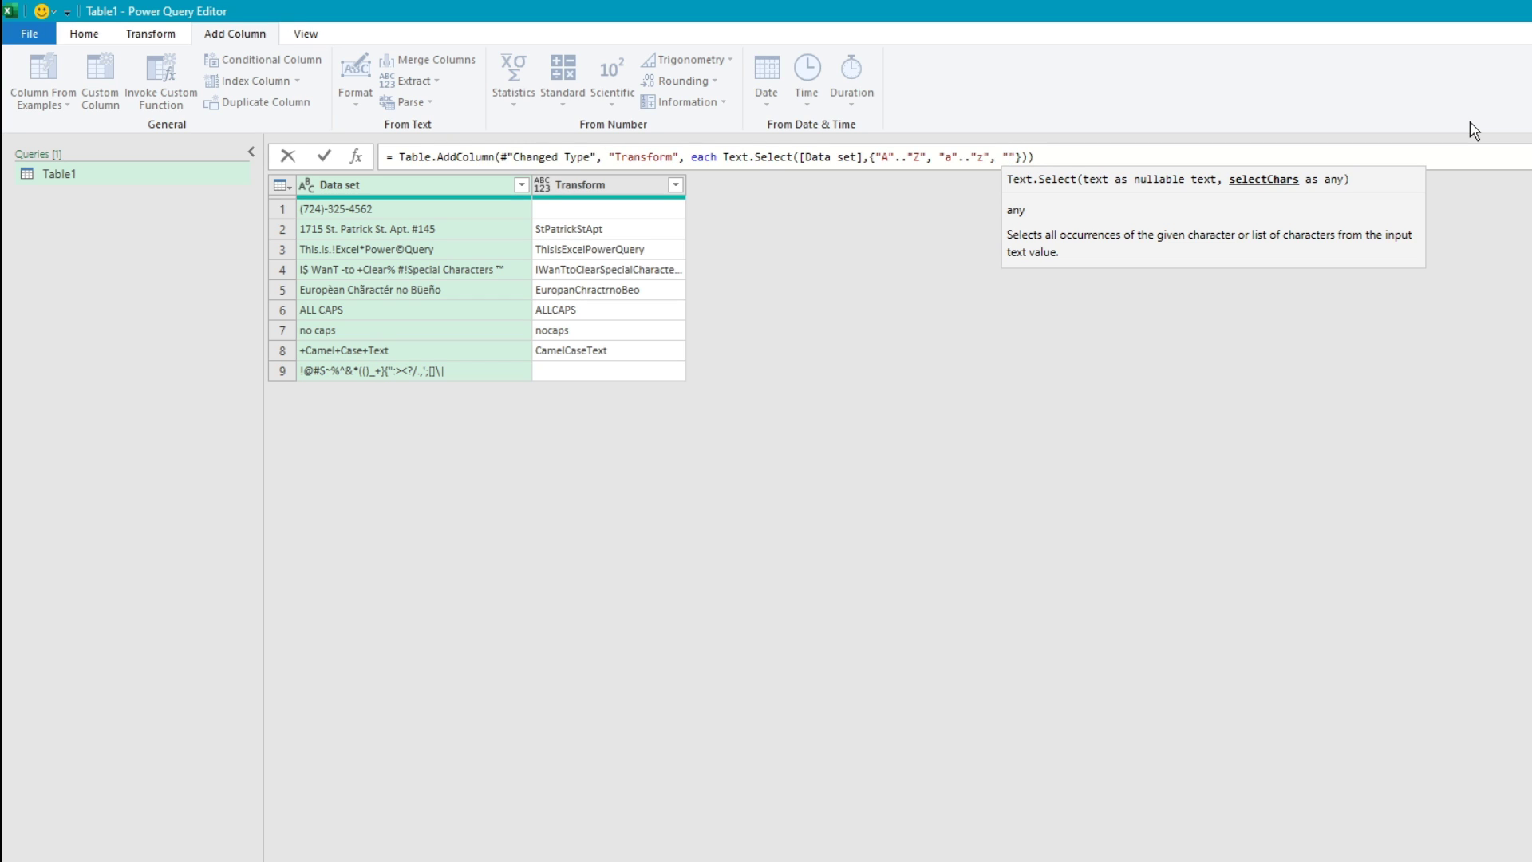
text(0"..")
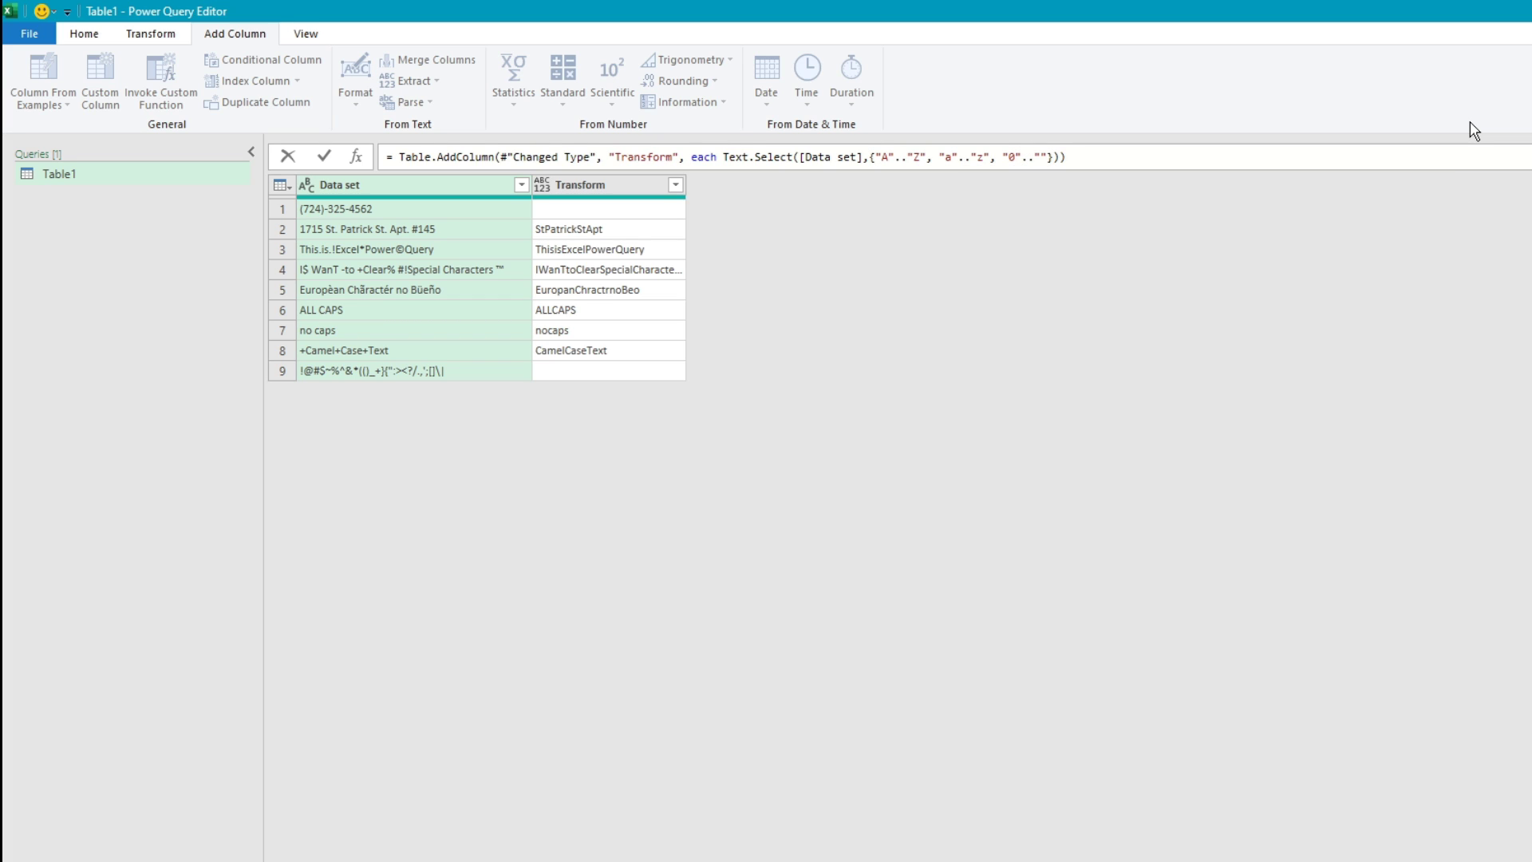
text(9)
key(Return)
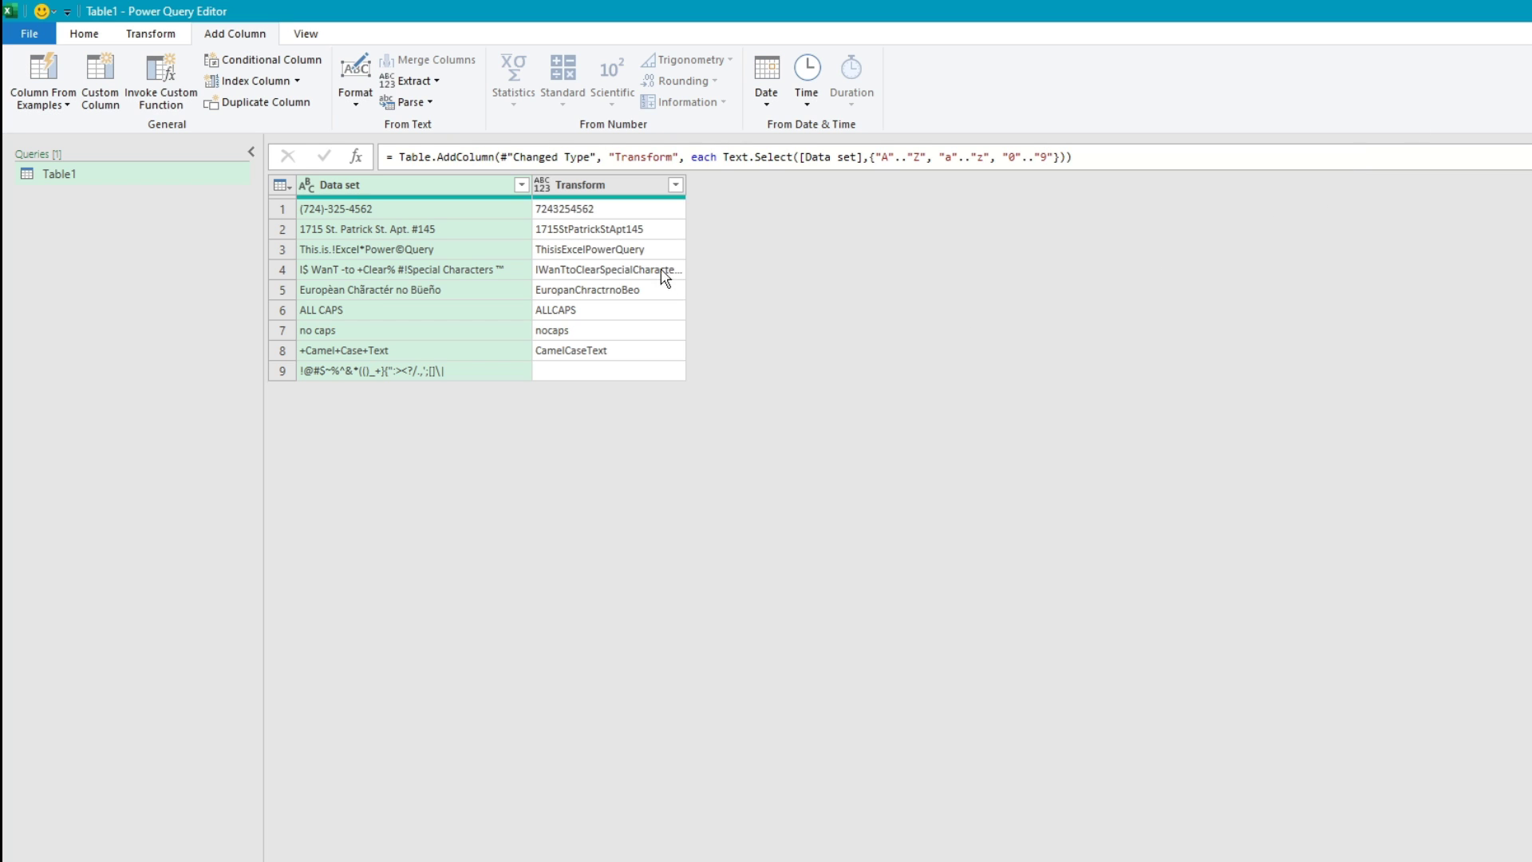
click(600, 209)
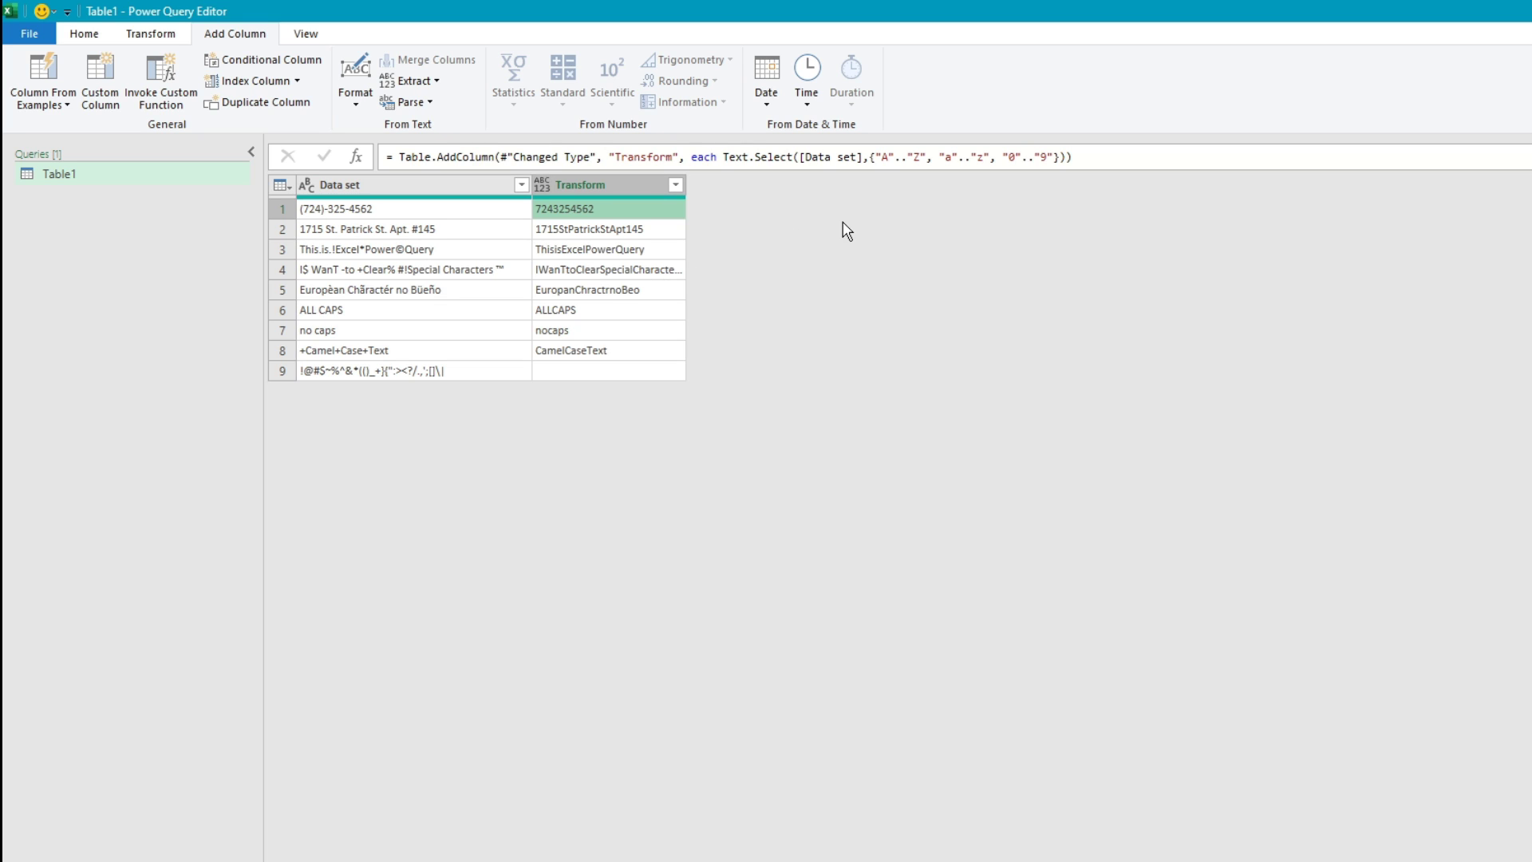
Add " " to the Text.Select character list so spaces are kept
click(1052, 156)
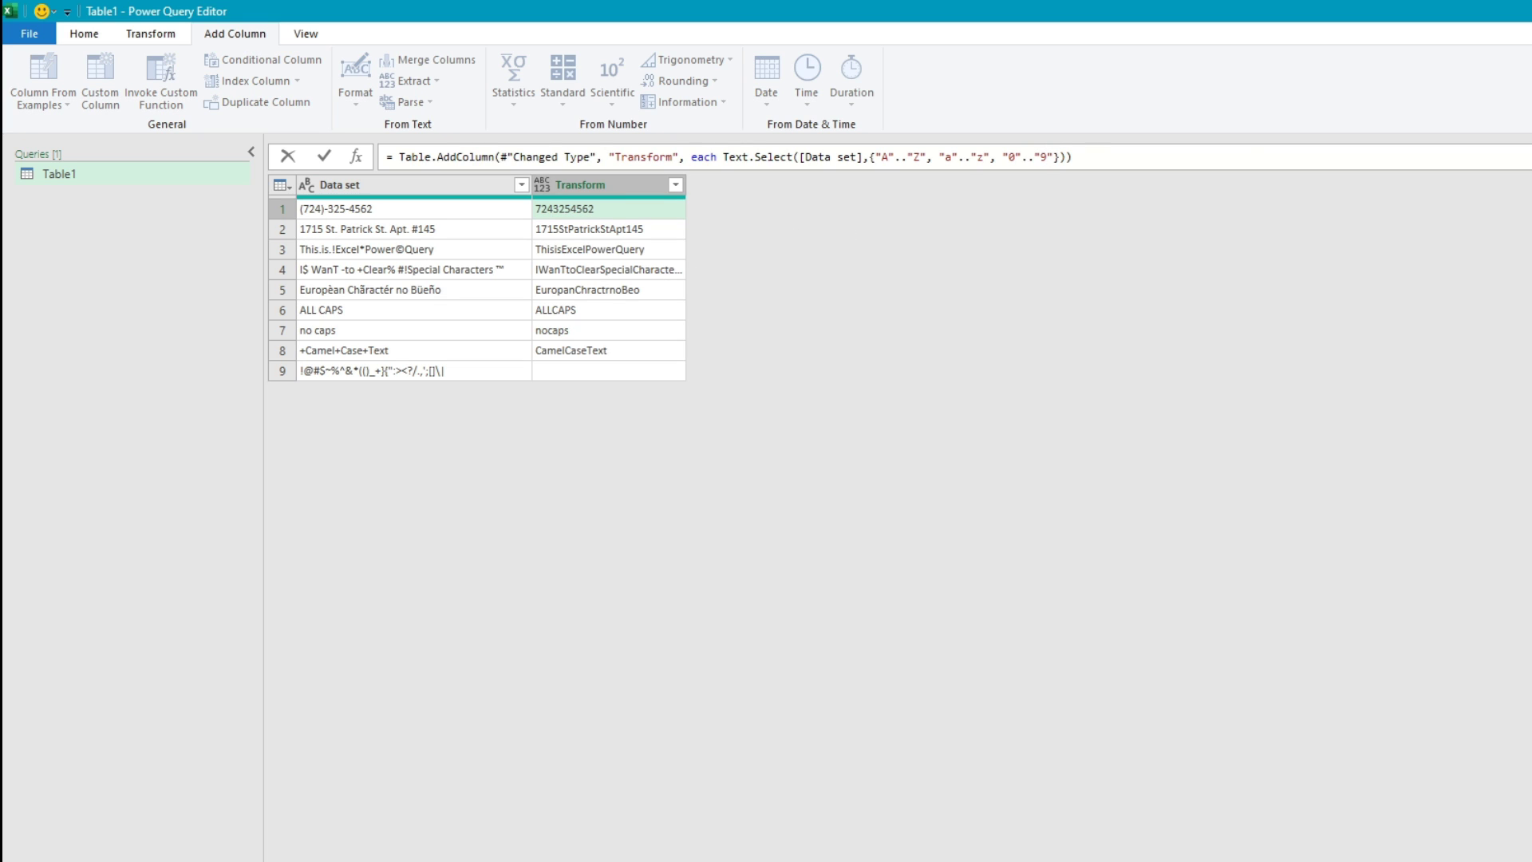
text(,)
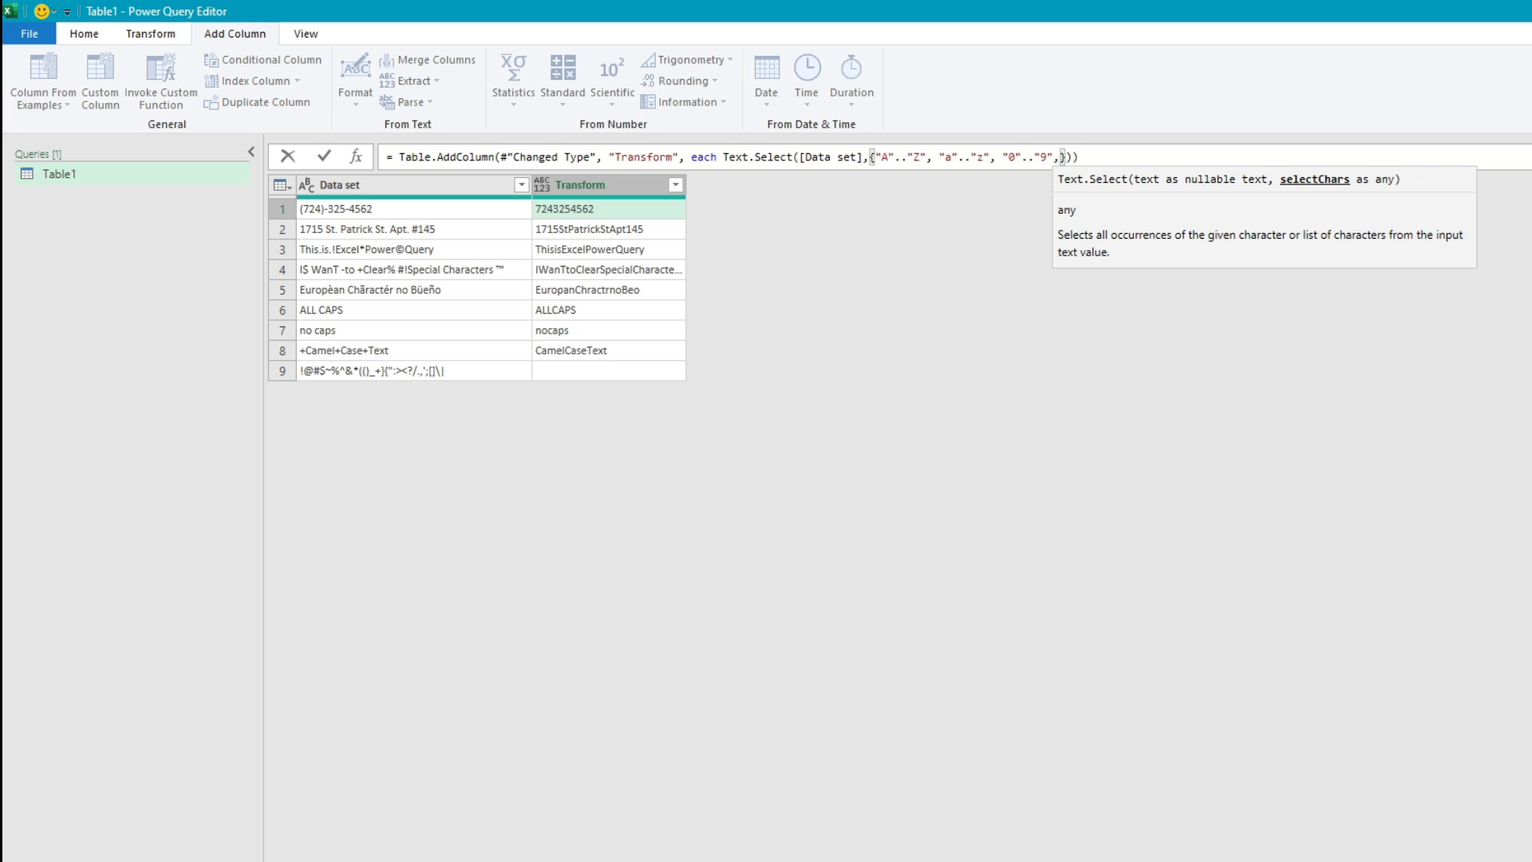
text( ")
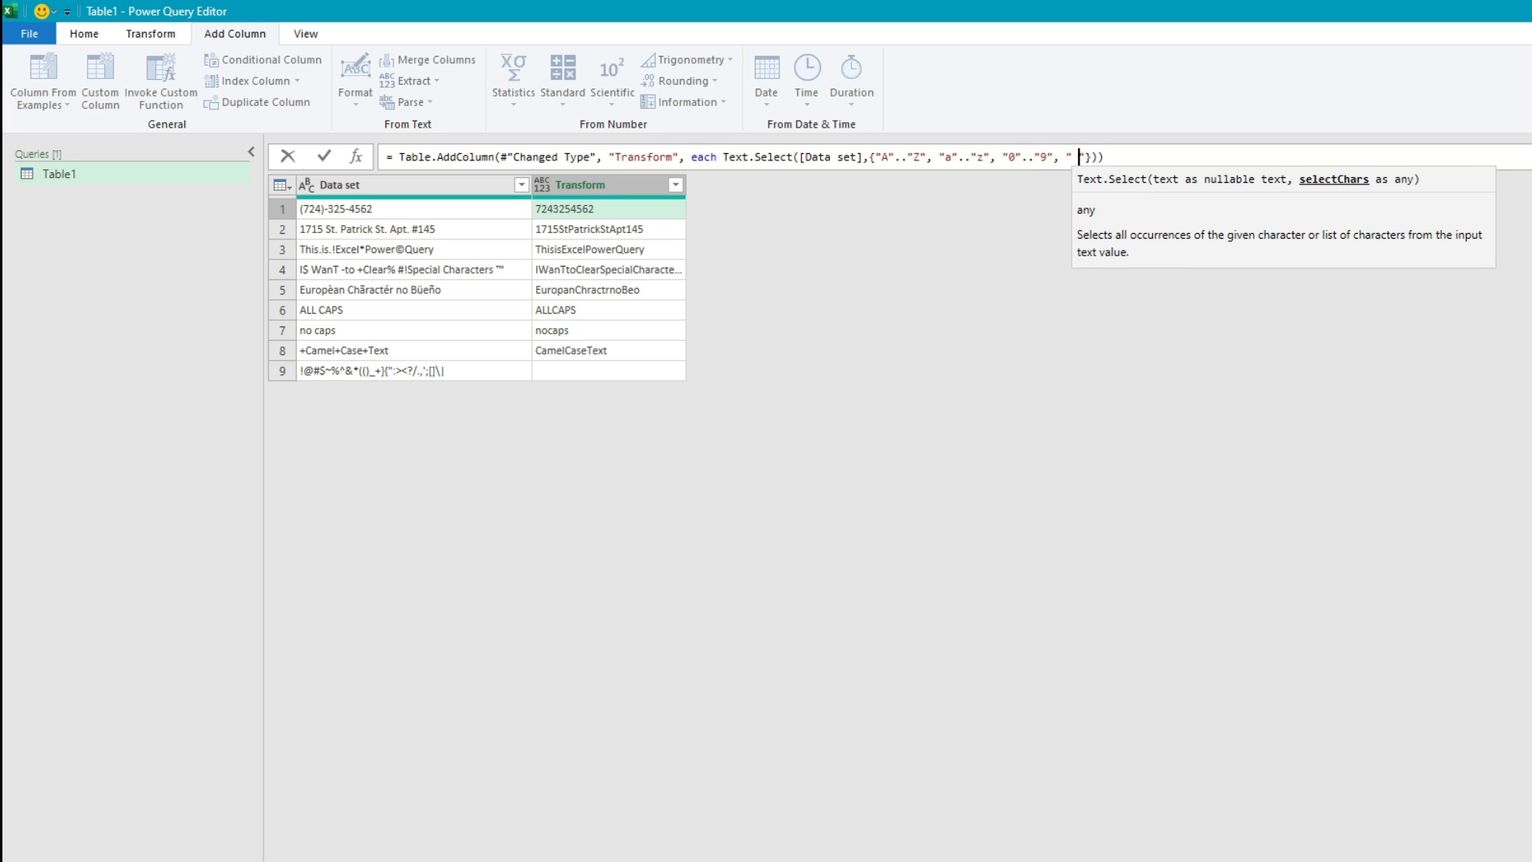
click(1073, 158)
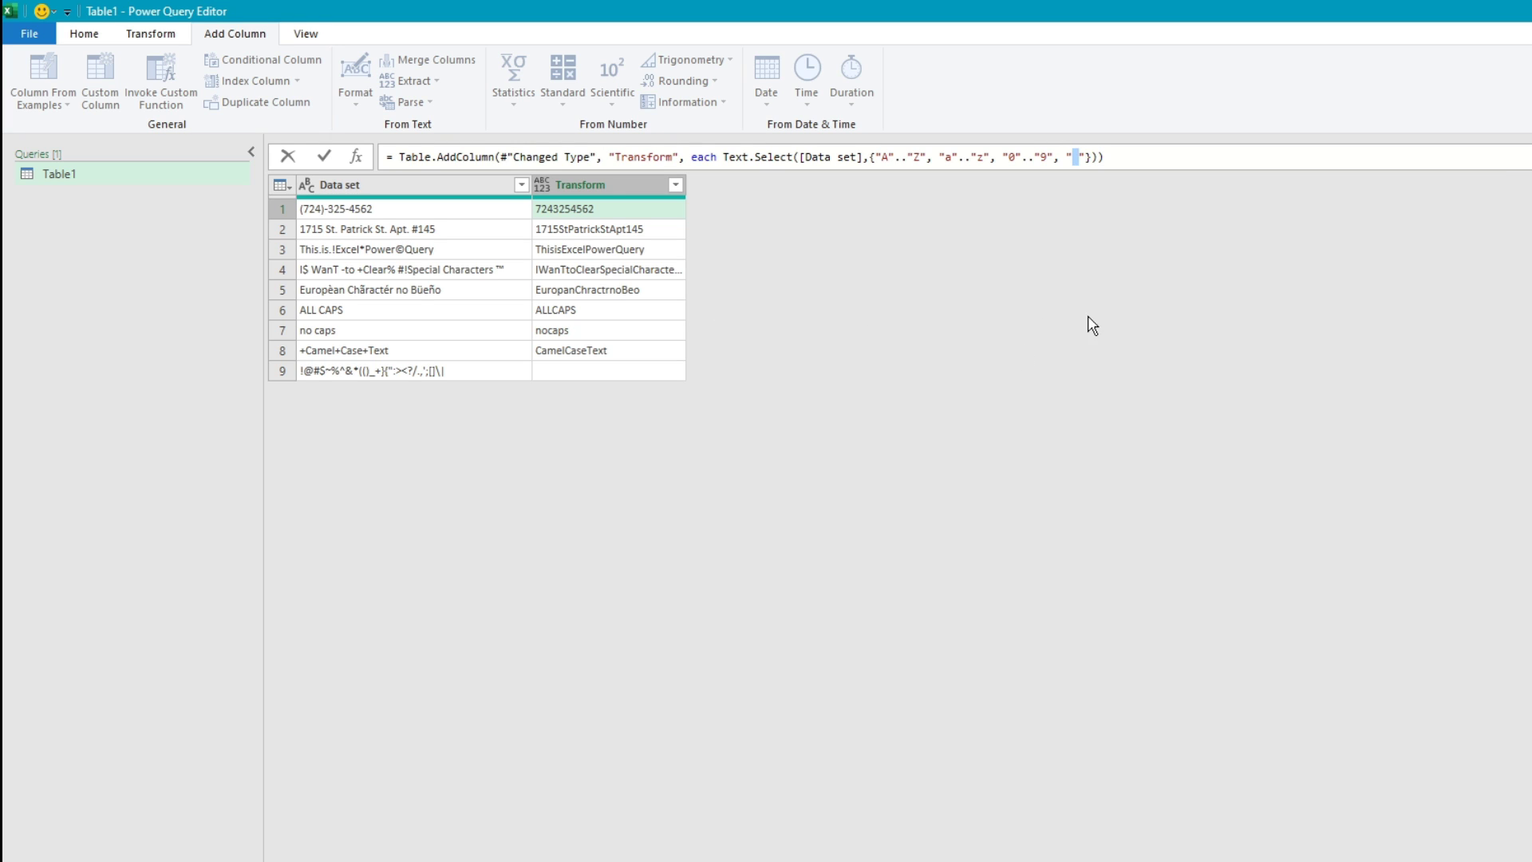
key(Return)
click(605, 232)
click(603, 330)
click(601, 348)
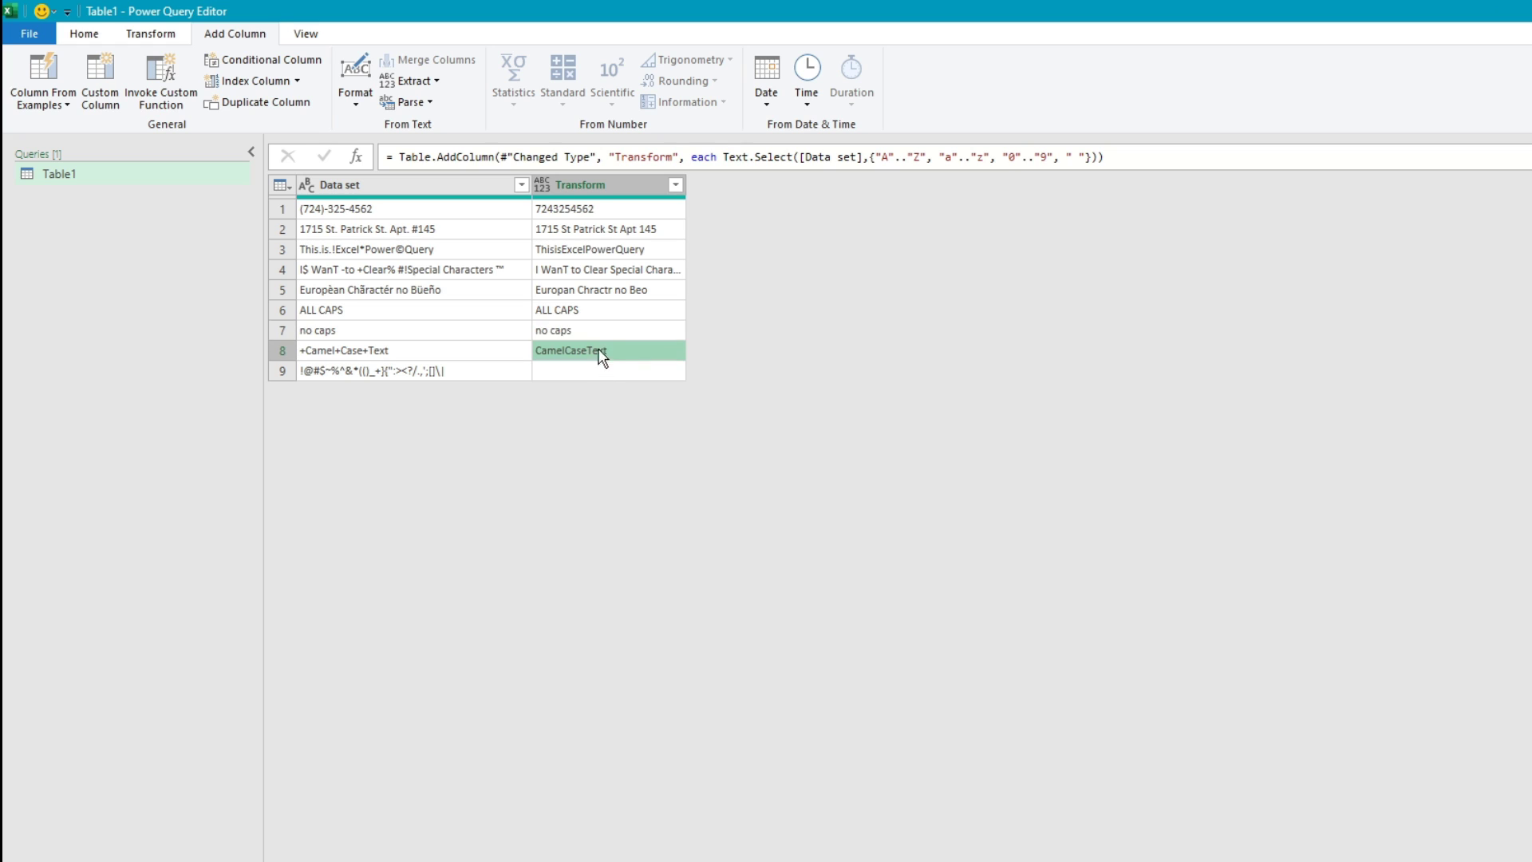
click(357, 297)
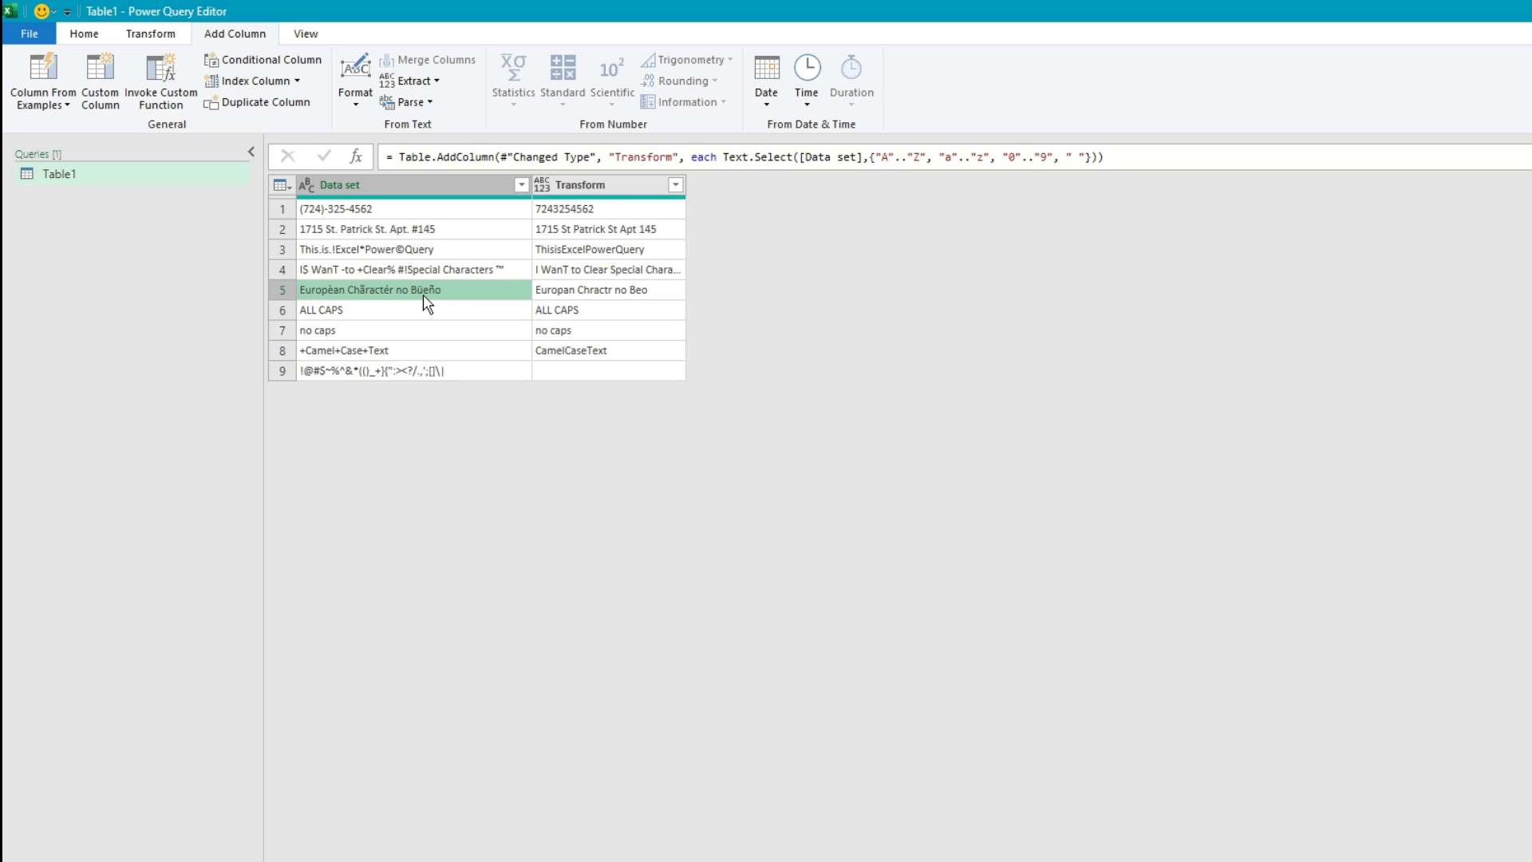
click(631, 294)
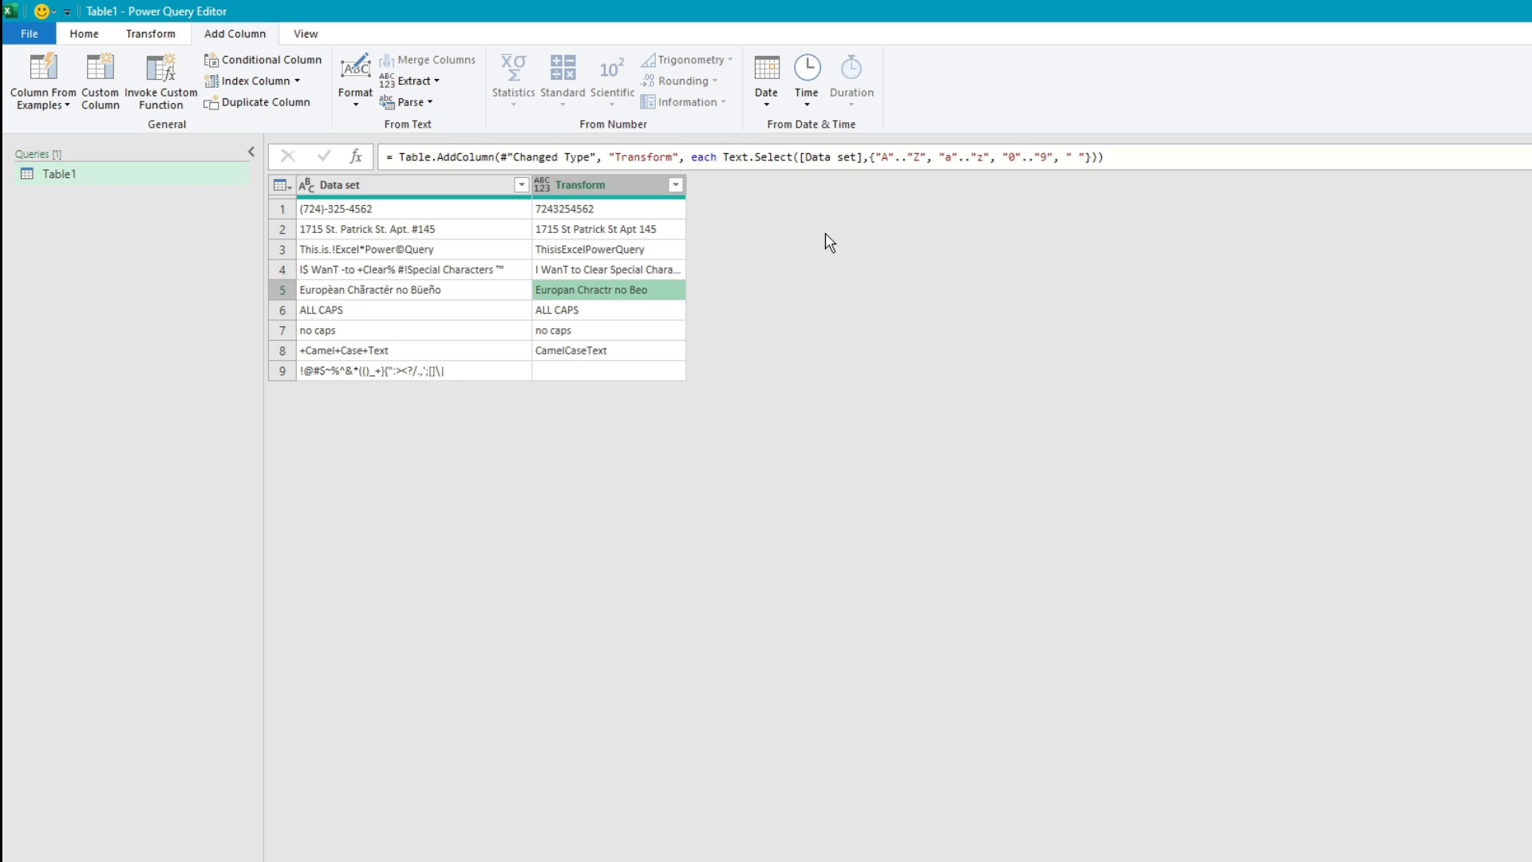
click(1083, 157)
text(, )
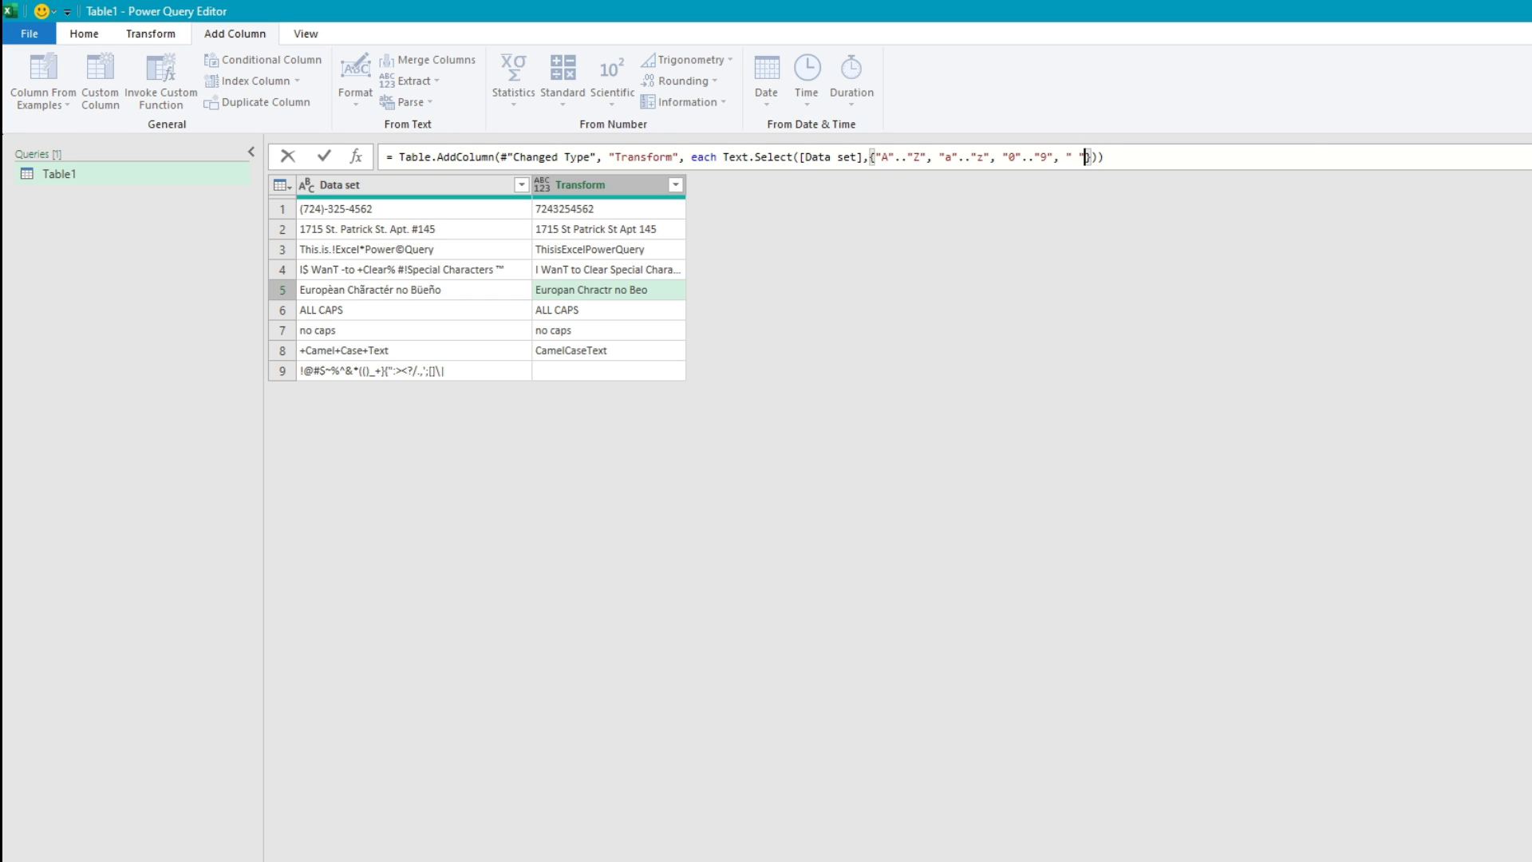
text(")
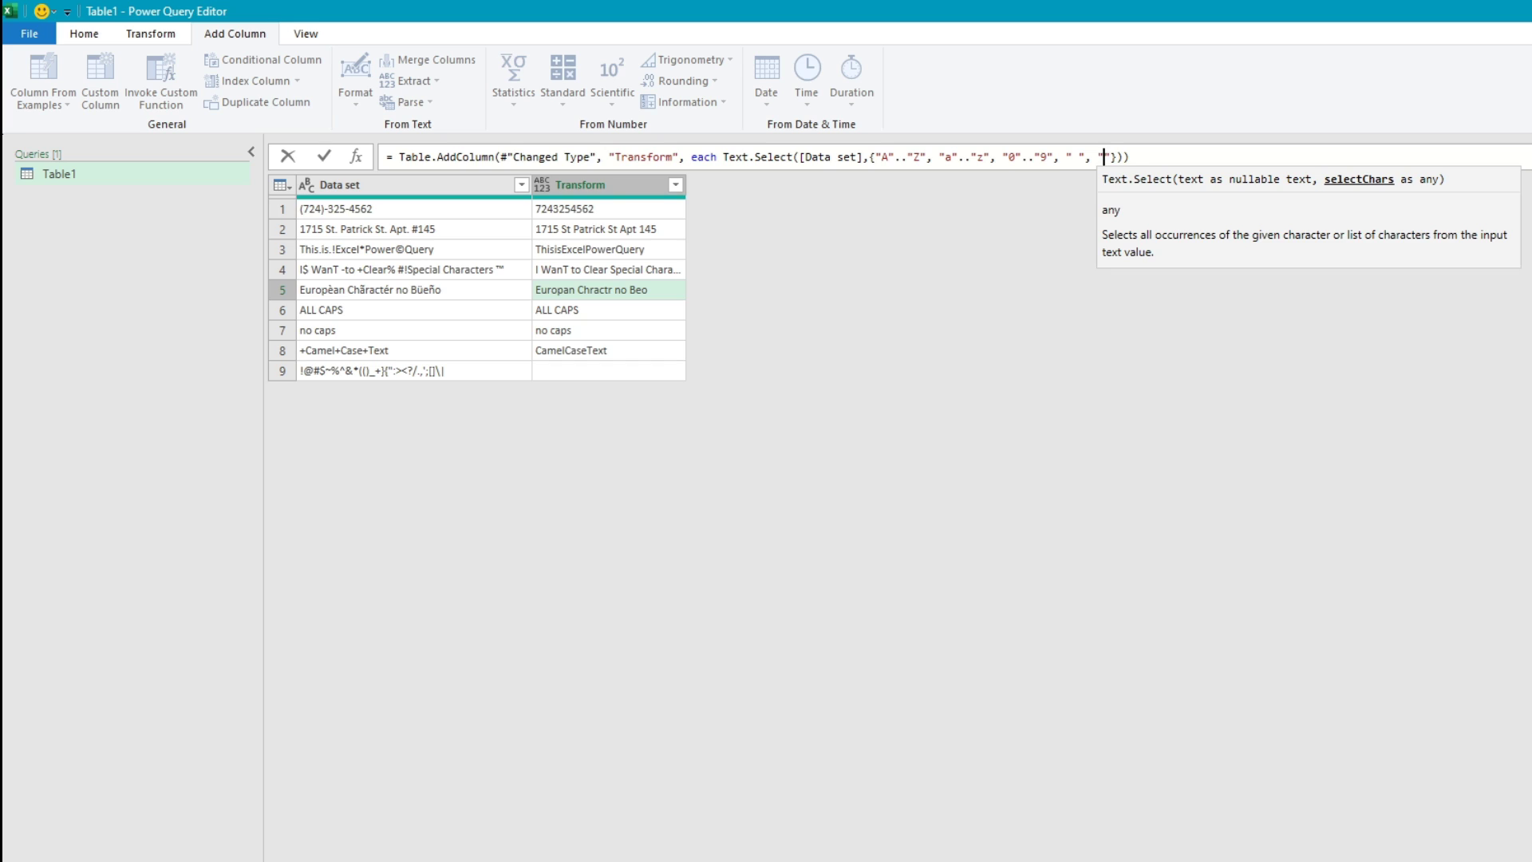
text(-)
key(Return)
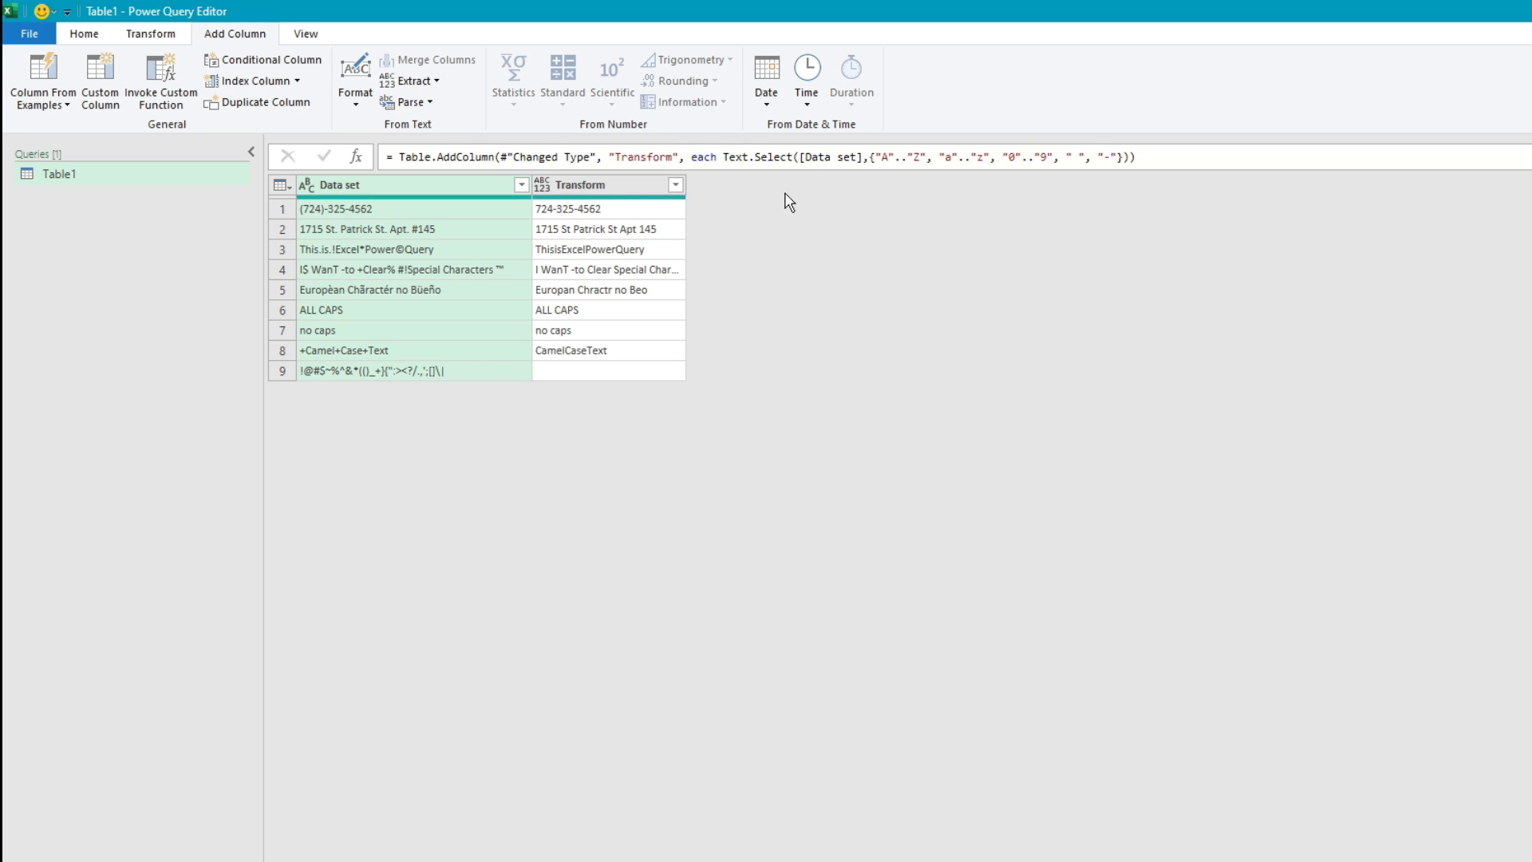
drag(1115, 157, 879, 158)
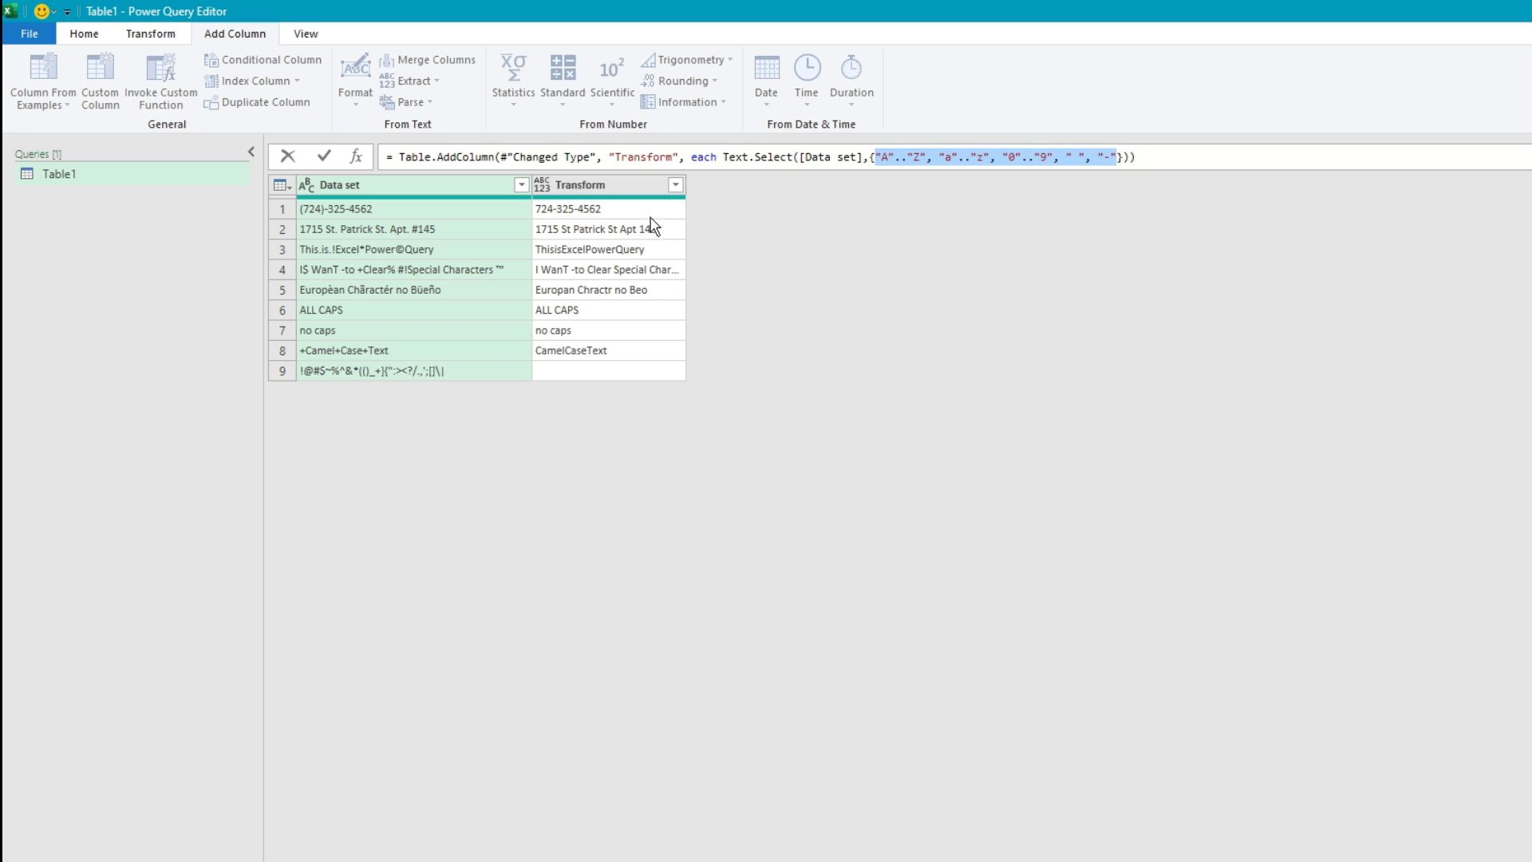
Close & Load the query into Excel and review the cleaned Transform column
key(Escape)
click(83, 34)
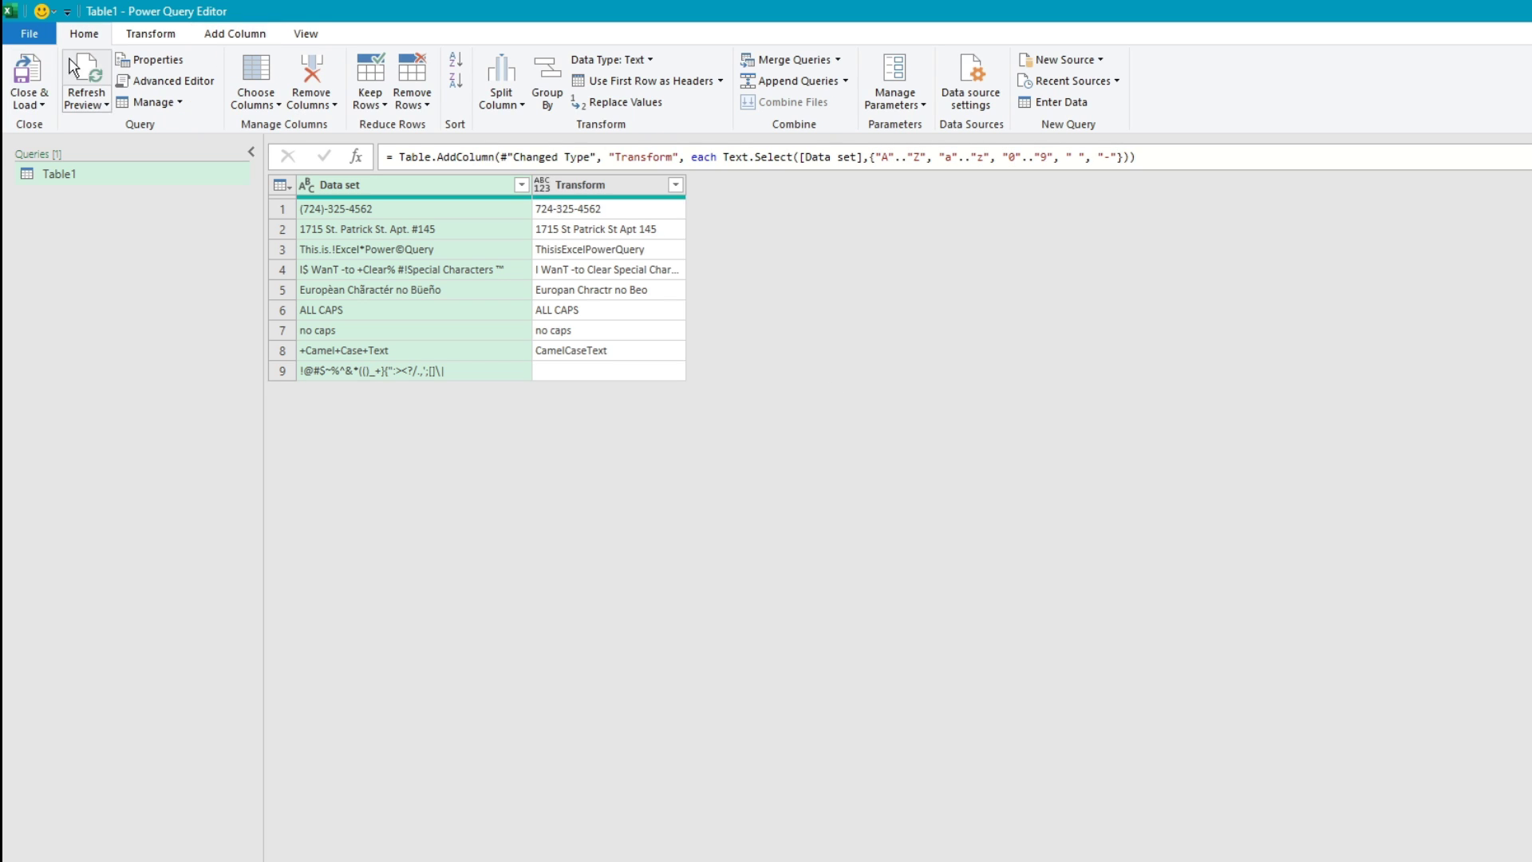
click(28, 71)
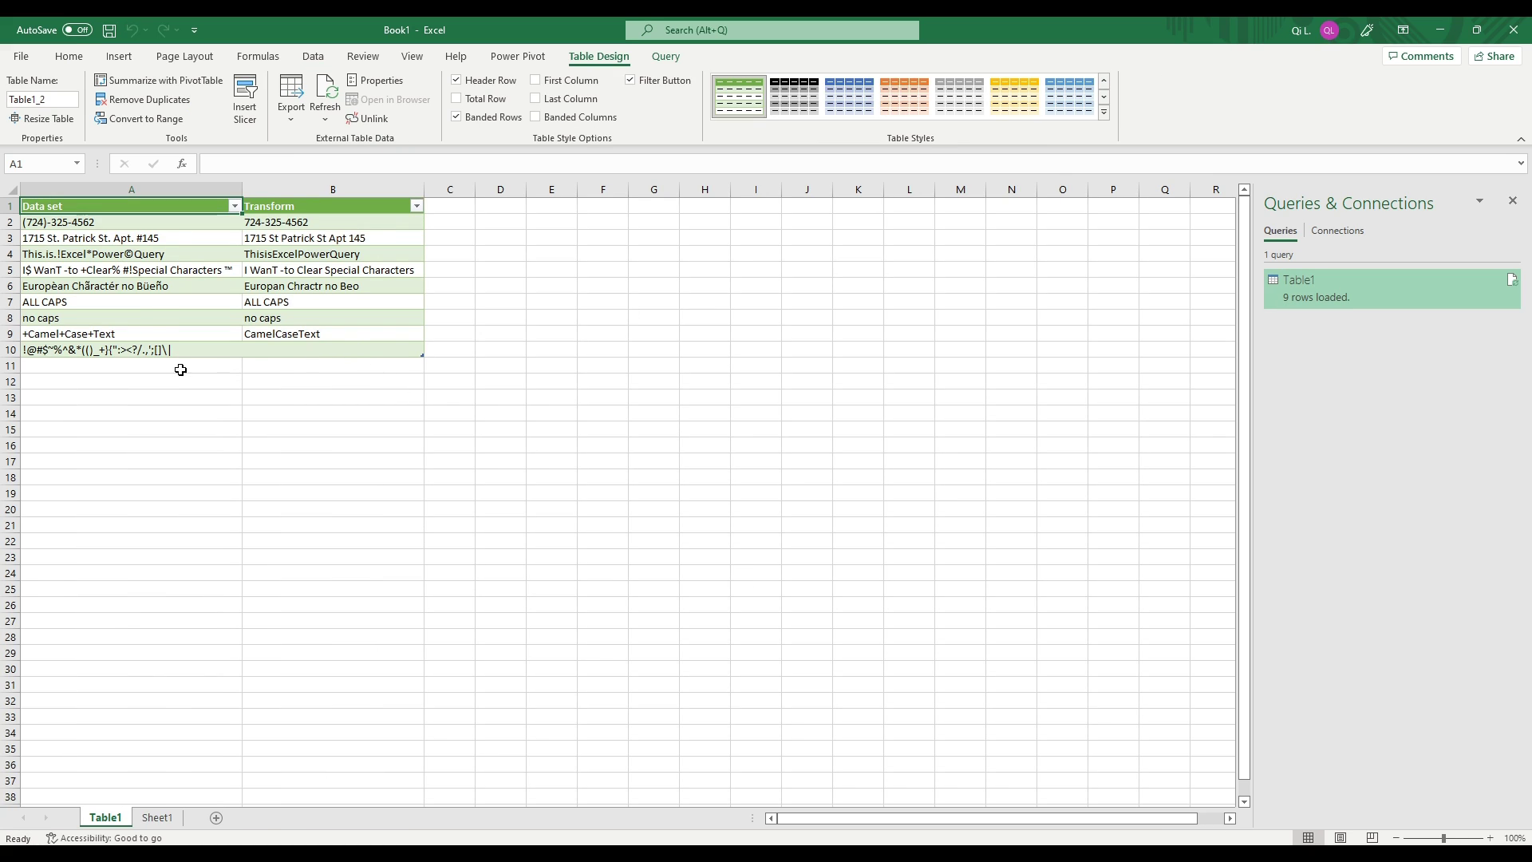
scroll(149, 318, up, 5)
drag(524, 234, 554, 465)
click(547, 584)
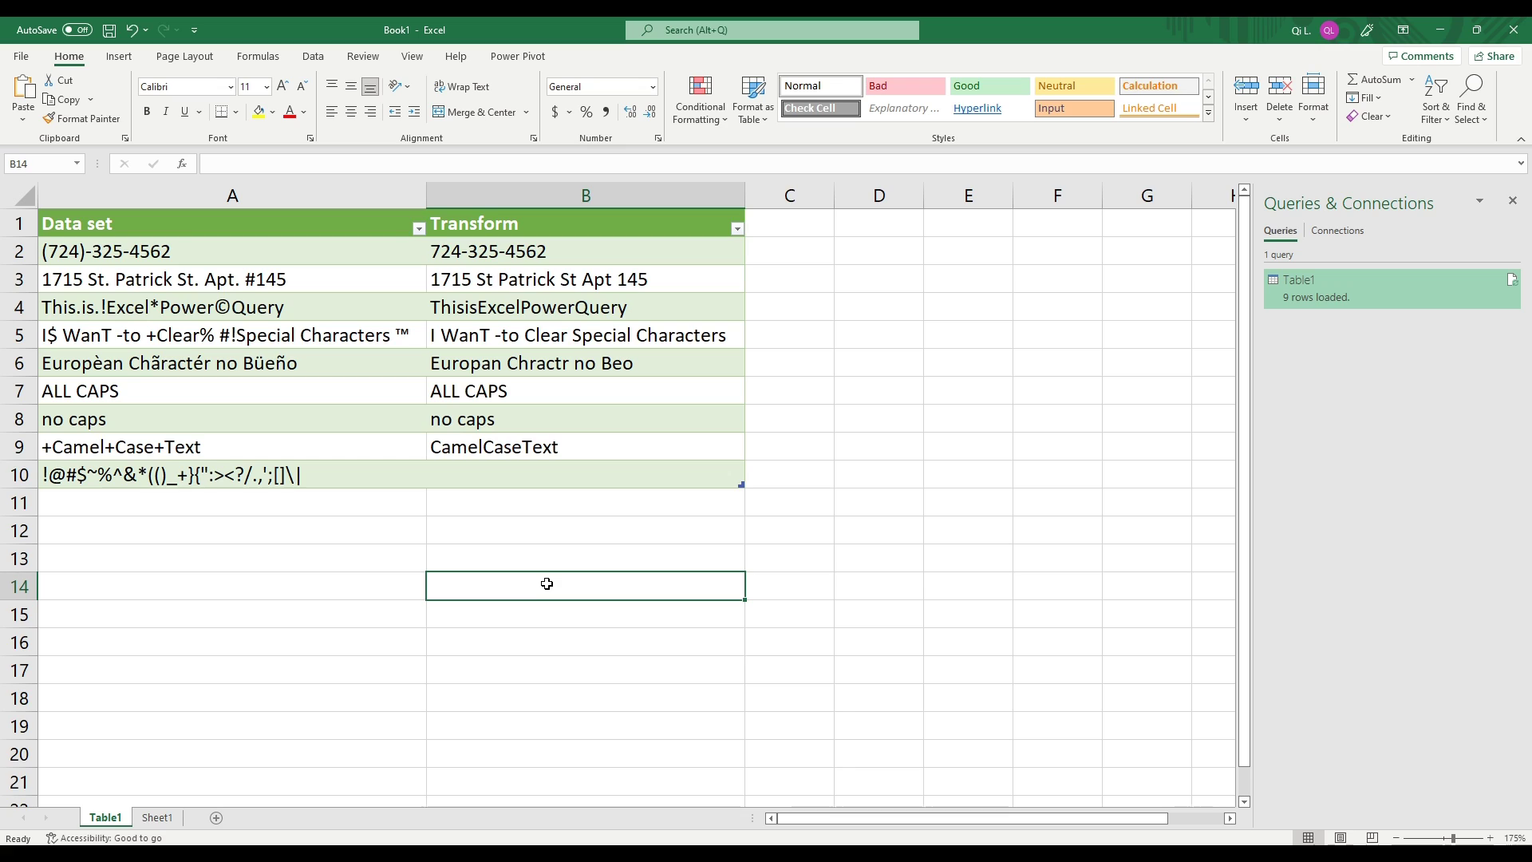